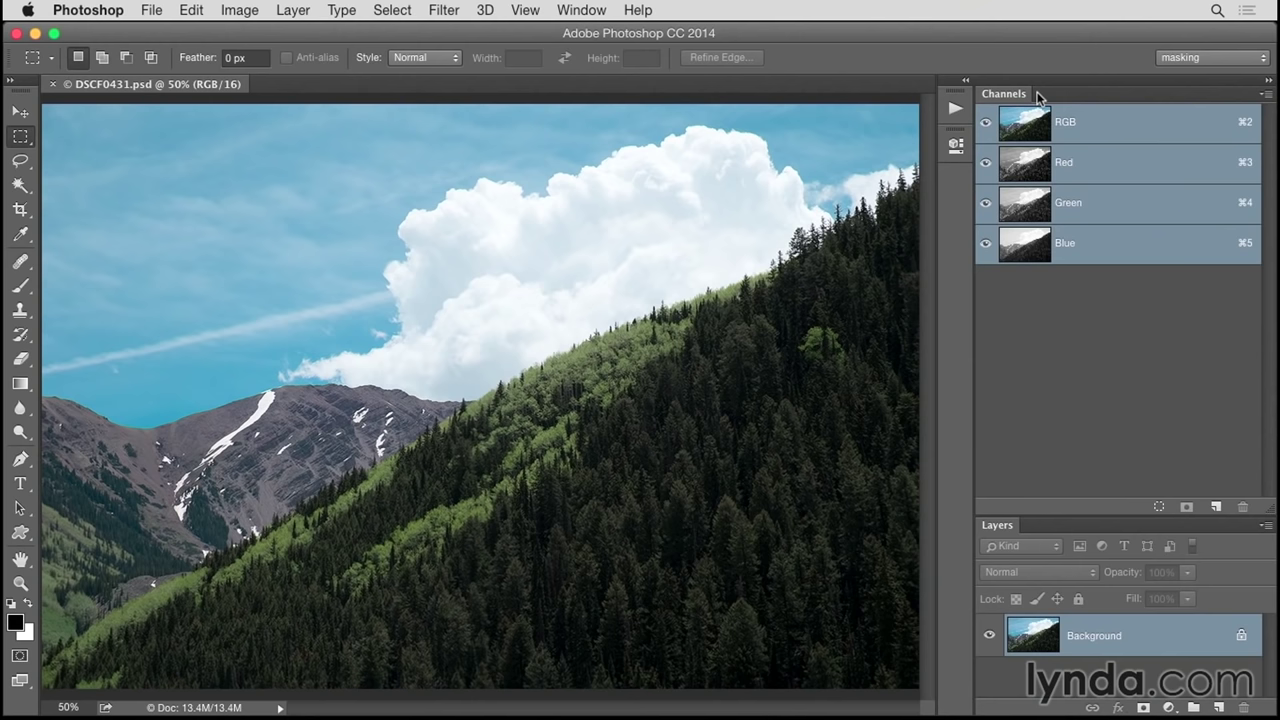
# Step: Create a new action named "Luminosty masking" in the My actions set and start recording it
pyautogui.click(955, 108)
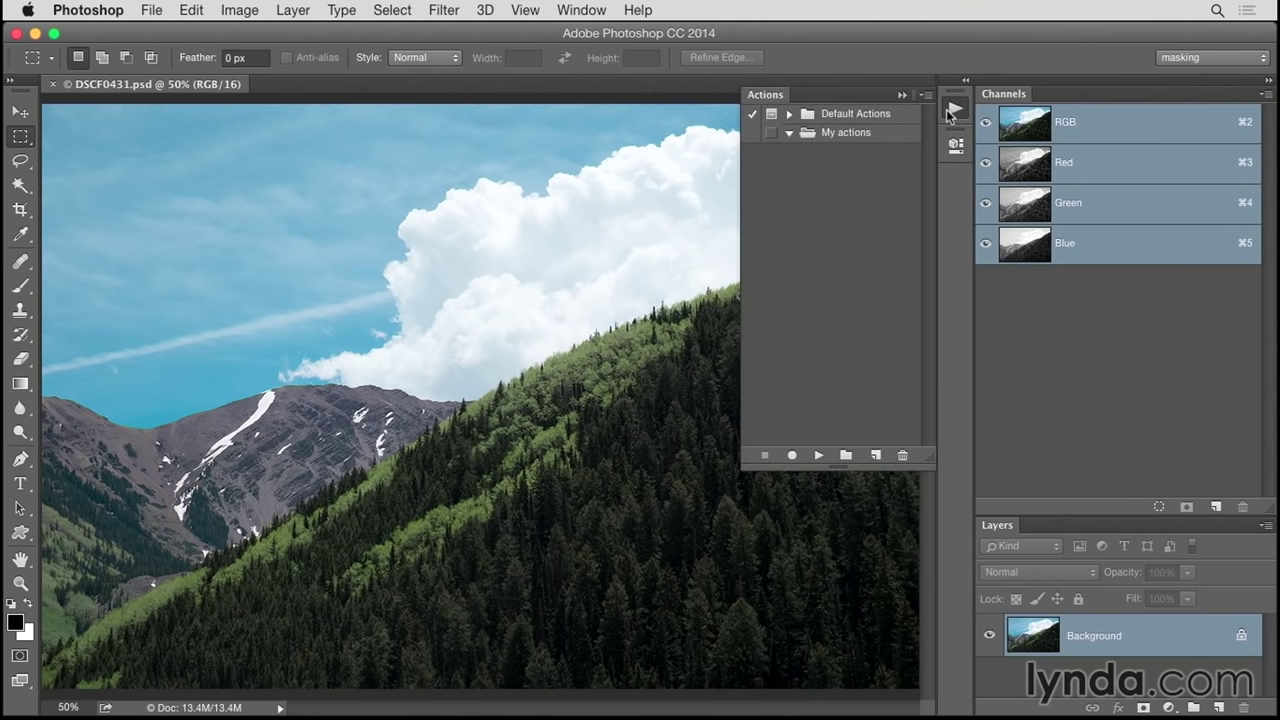
pyautogui.click(876, 456)
pyautogui.click(712, 363)
pyautogui.click(720, 377)
pyautogui.write('Luminos')
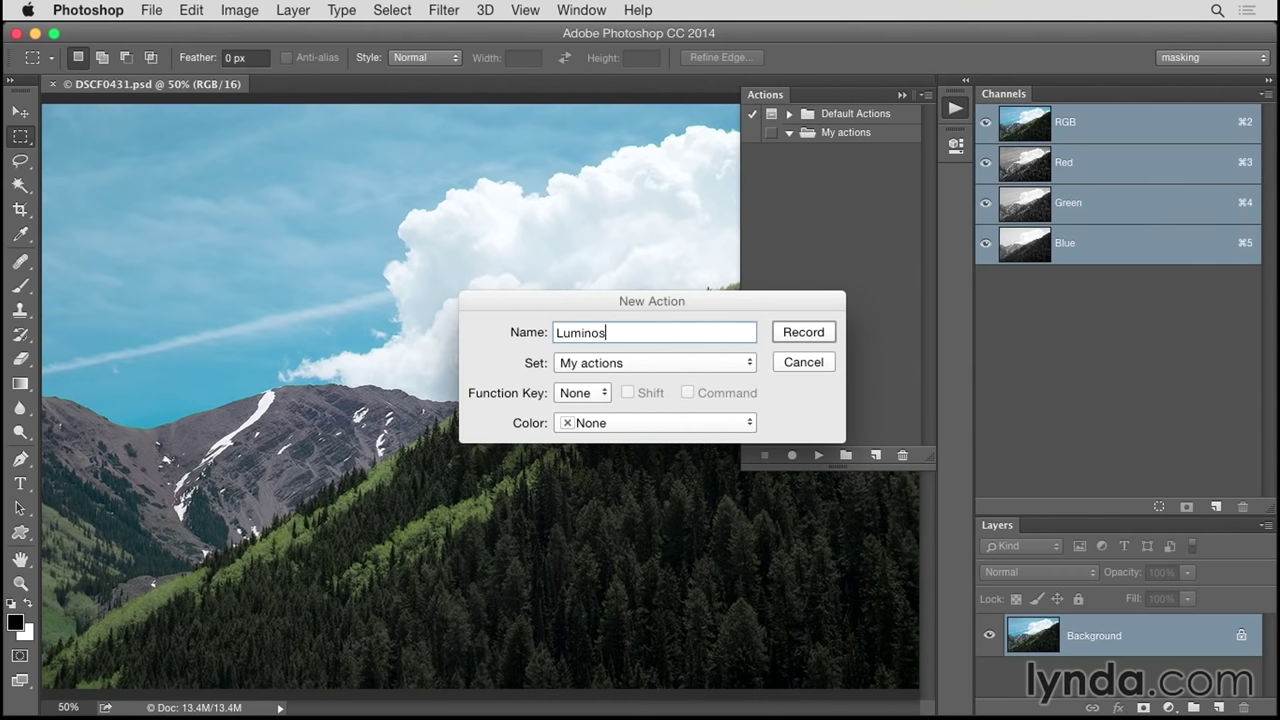
pyautogui.write('ty masking')
pyautogui.click(795, 335)
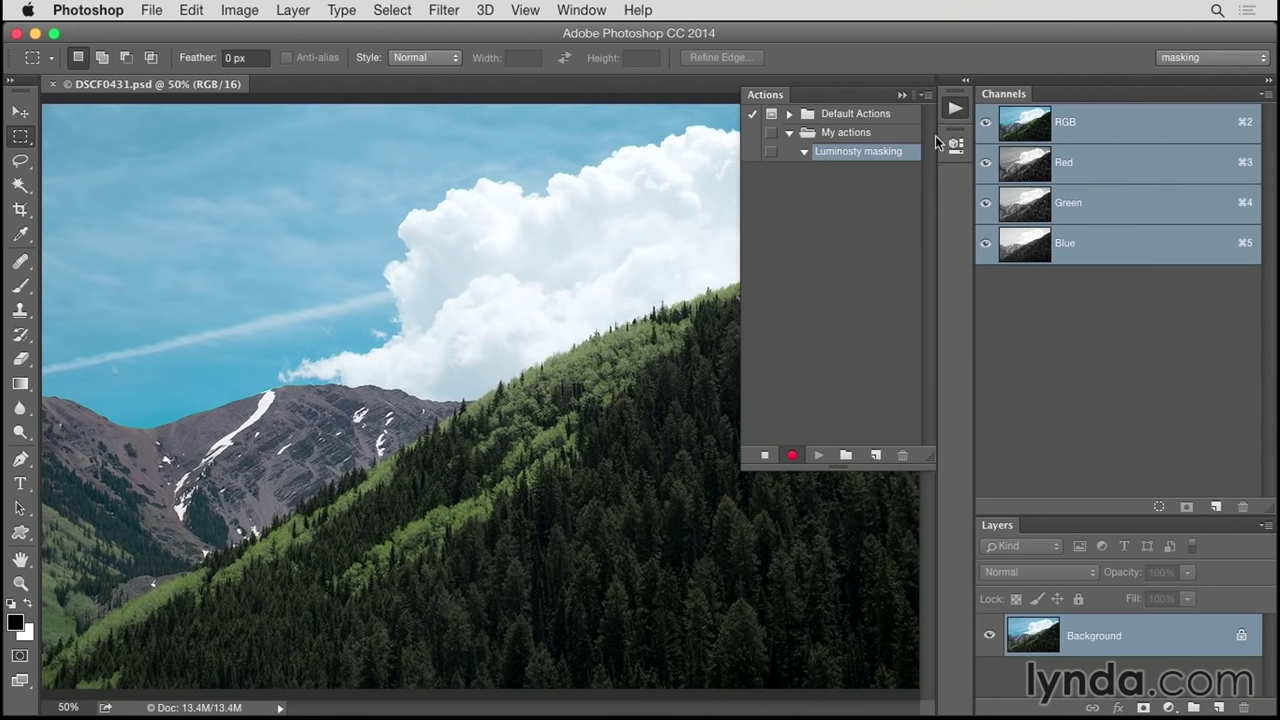
pyautogui.click(901, 95)
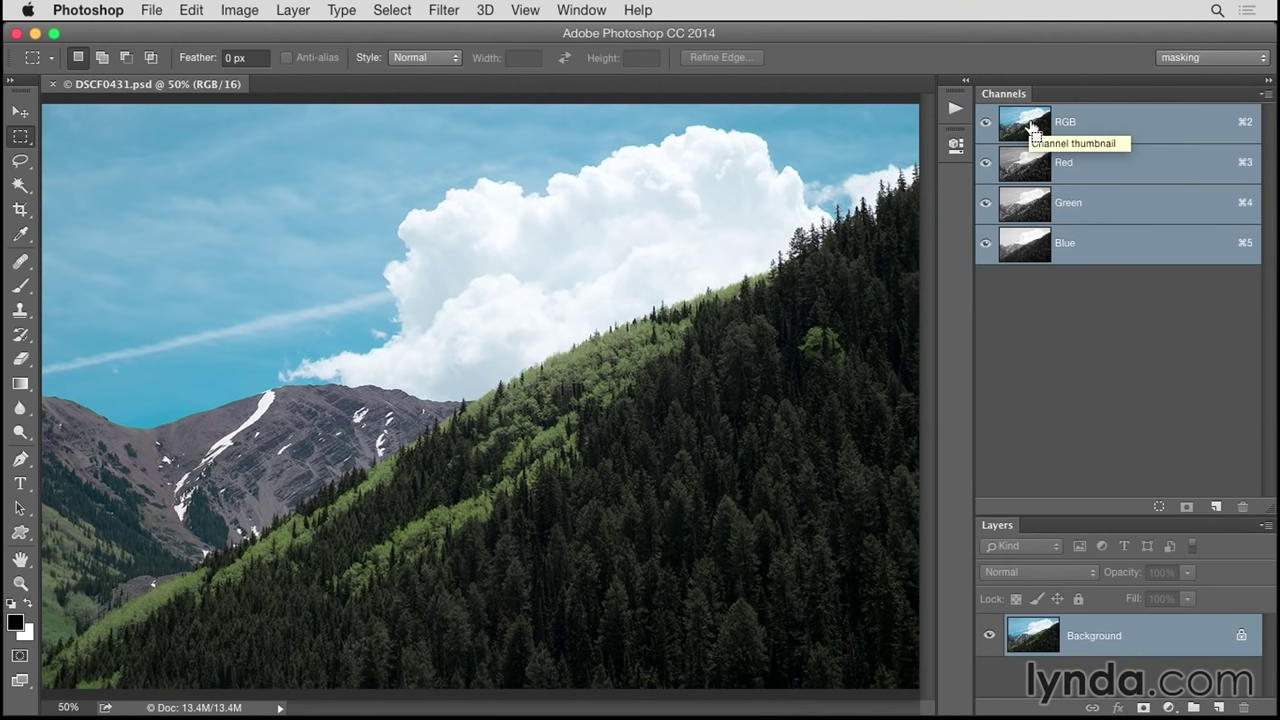
# Step: Load the RGB channel's luminosity as a selection and save it as a new channel named "Highlights"
pyautogui.keyDown('super'); pyautogui.click(1032, 126); pyautogui.keyUp('super')
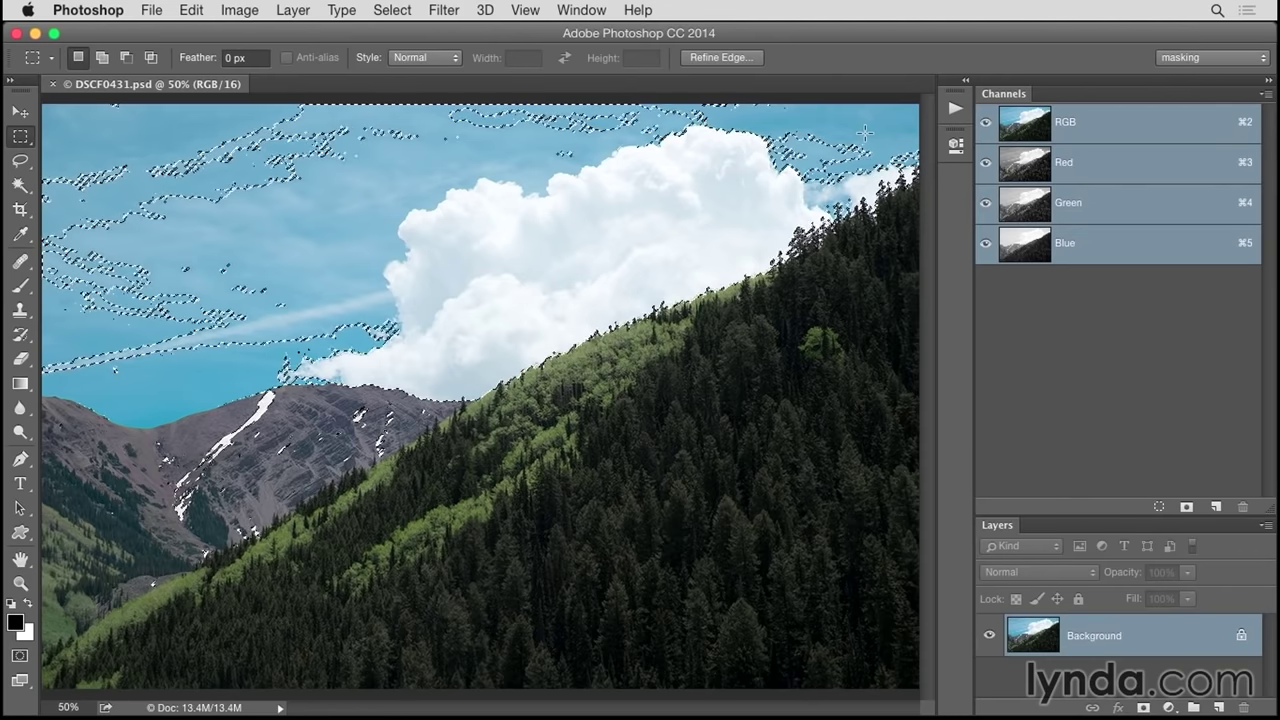
pyautogui.click(1187, 511)
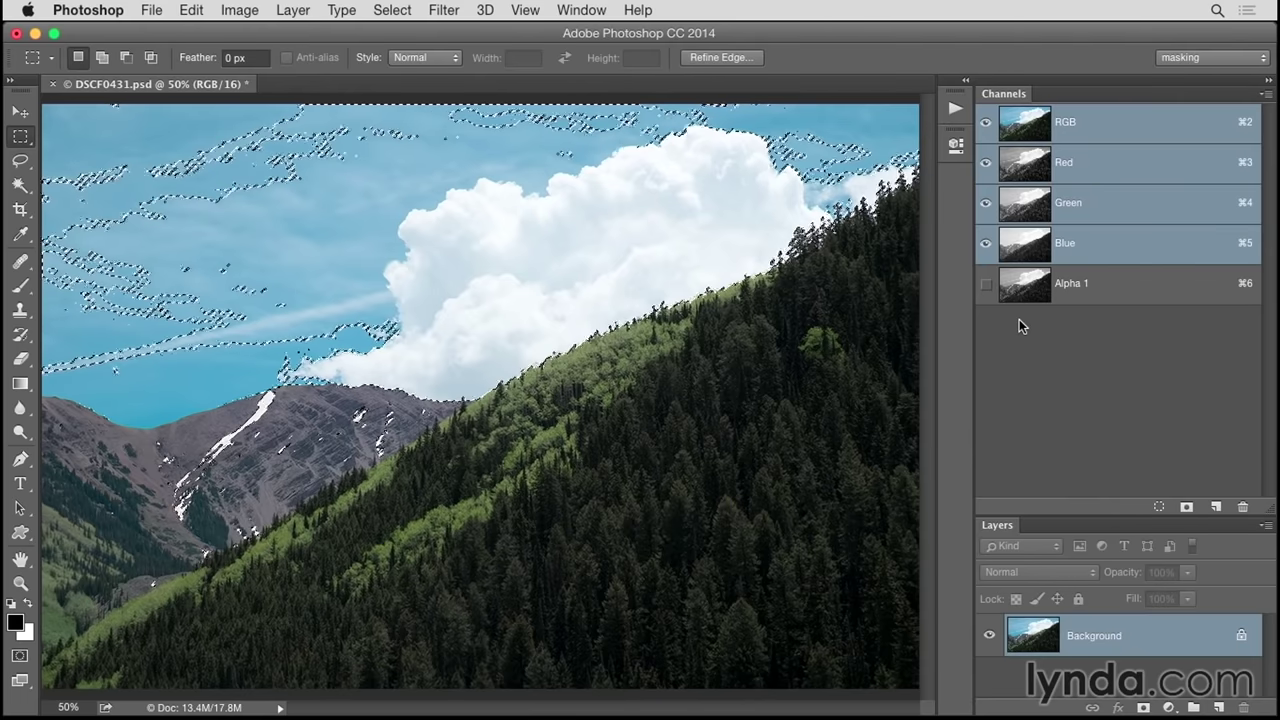
pyautogui.click(1128, 299)
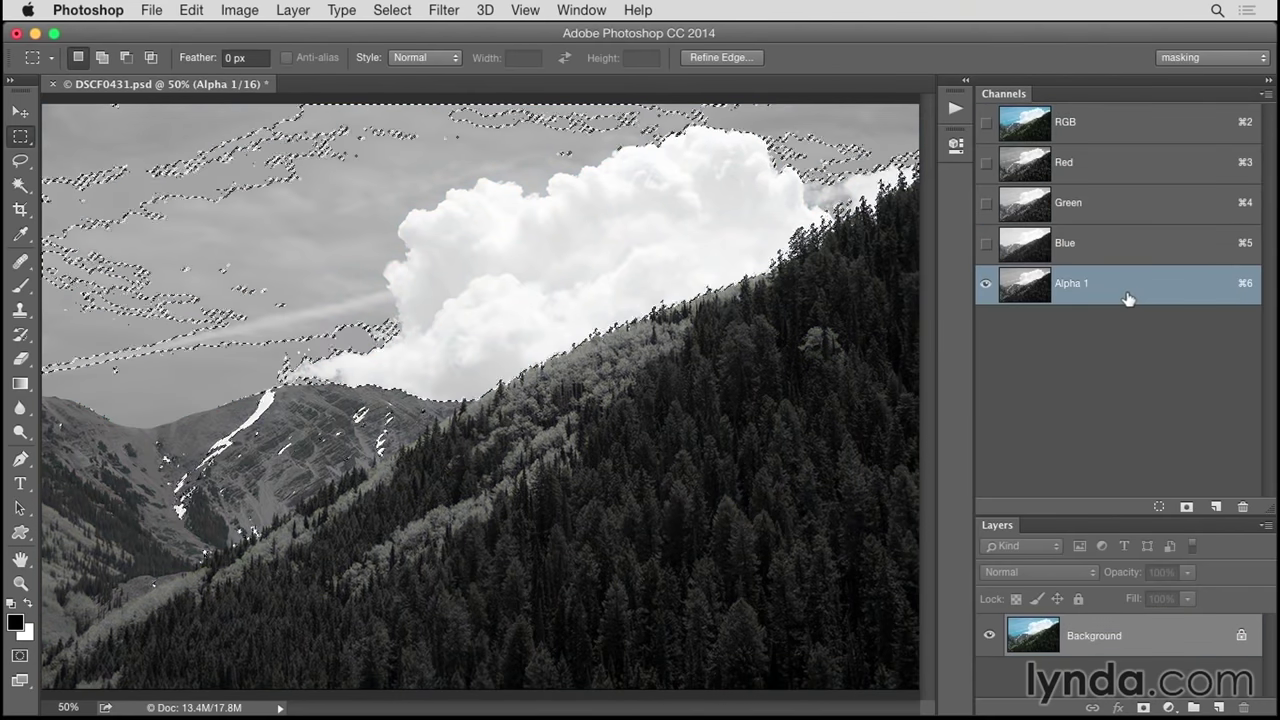
pyautogui.doubleClick(1069, 285)
pyautogui.write('Highlights')
pyautogui.press('Return')
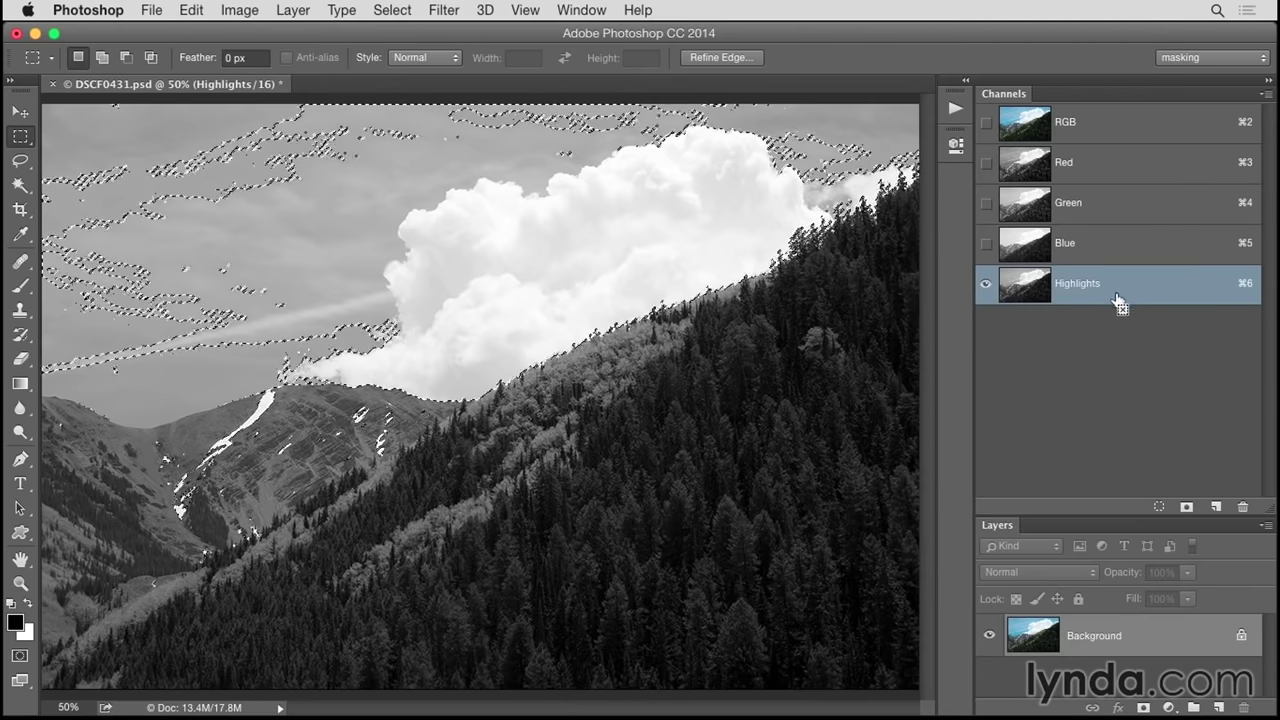
# Step: Intersect the selection with the Highlights channel and save it as a new channel named "Brighter highlights"
pyautogui.keyDown('super'); pyautogui.click(1027, 292); pyautogui.keyUp('super')
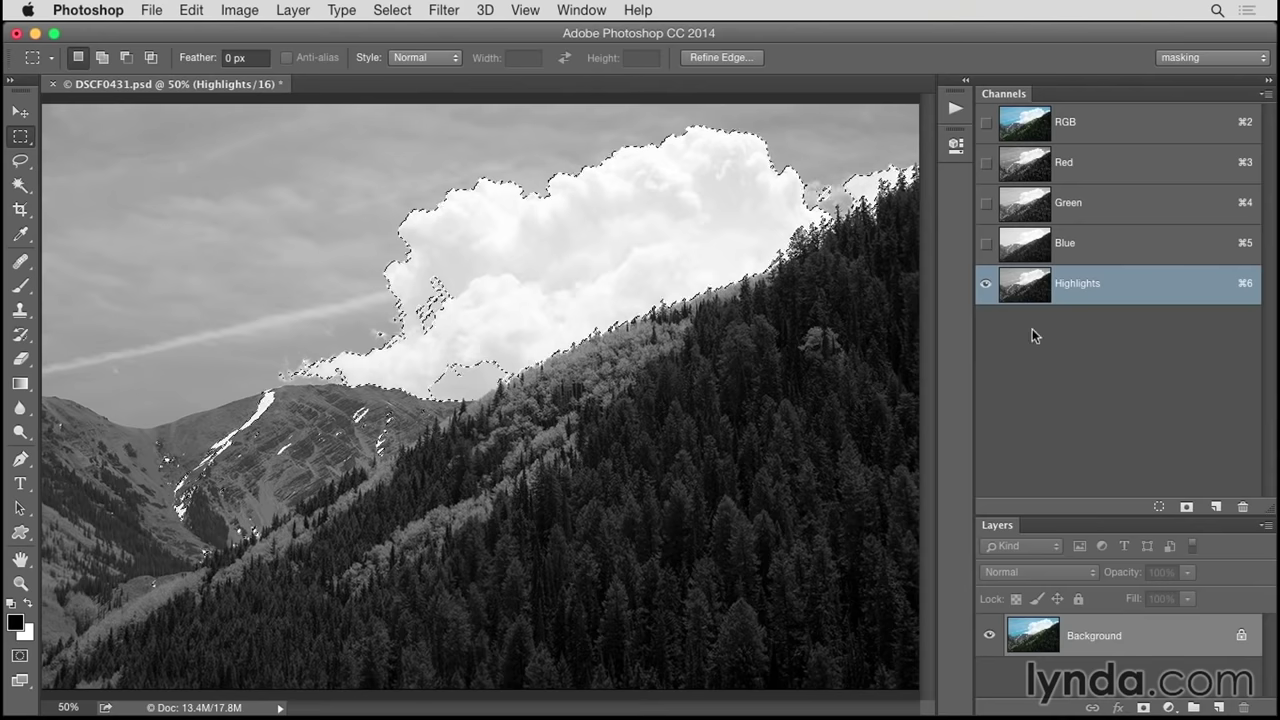
pyautogui.click(1187, 508)
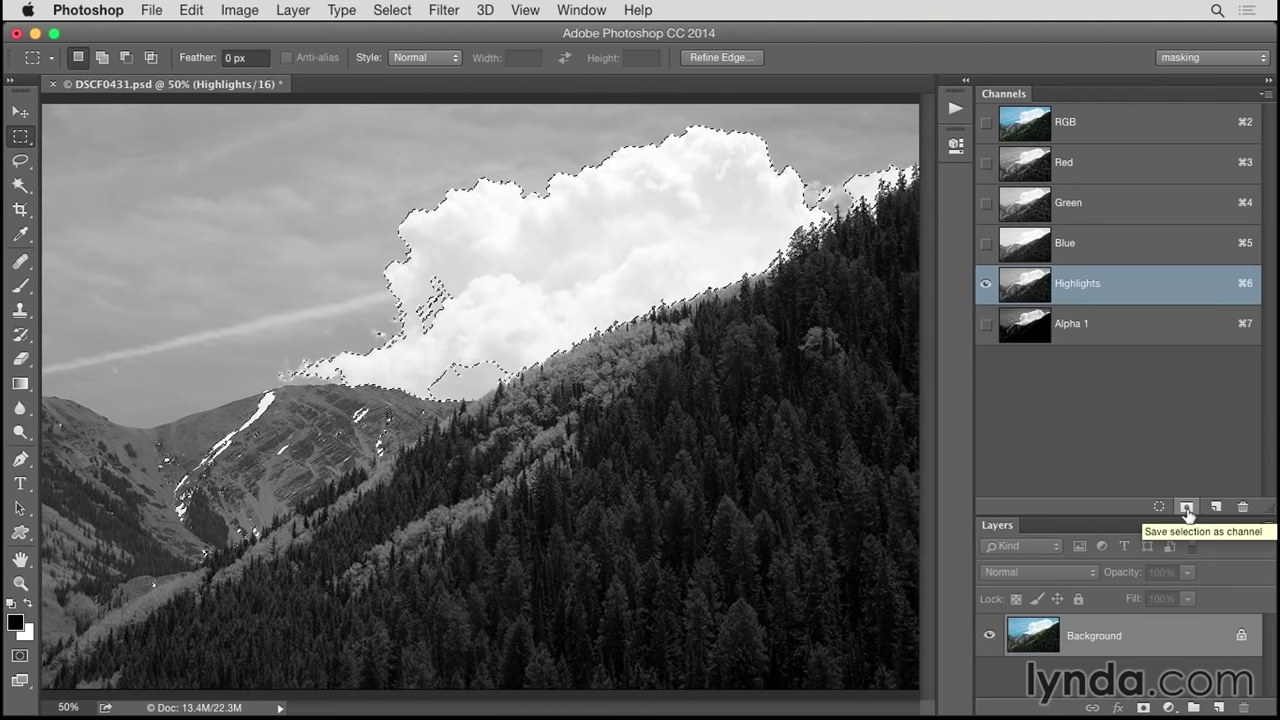
pyautogui.click(1133, 334)
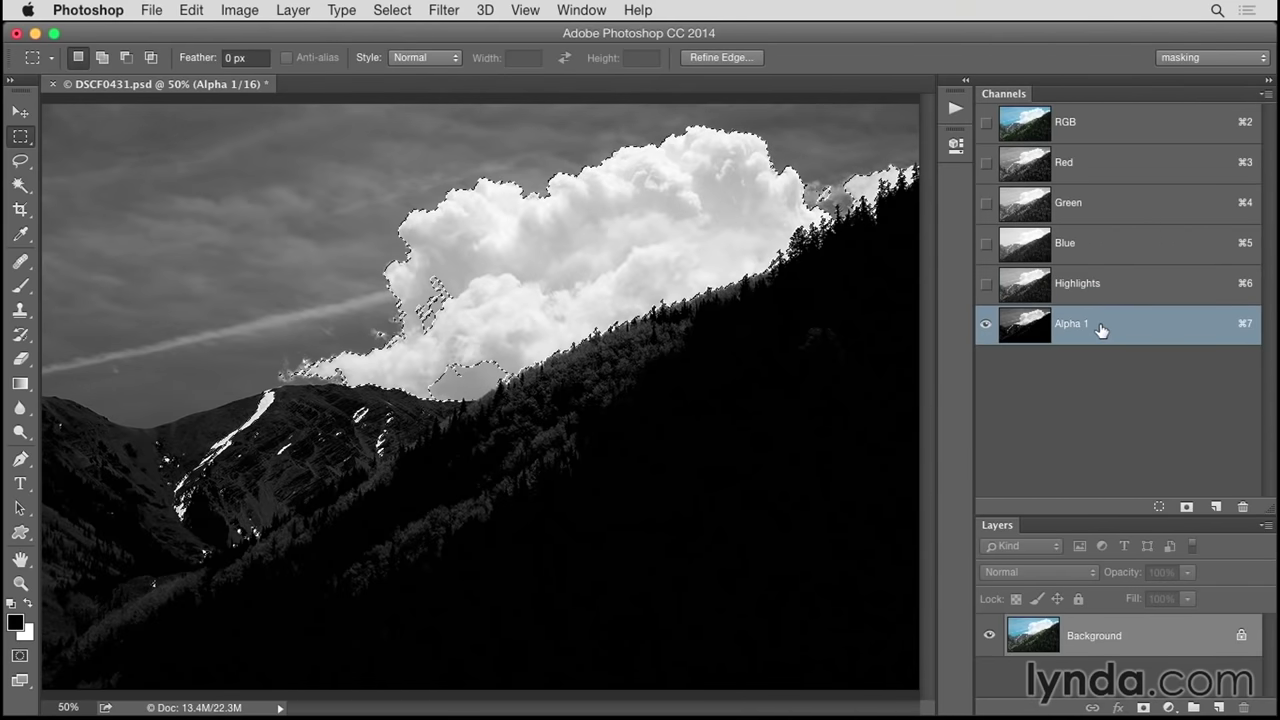
pyautogui.doubleClick(1068, 326)
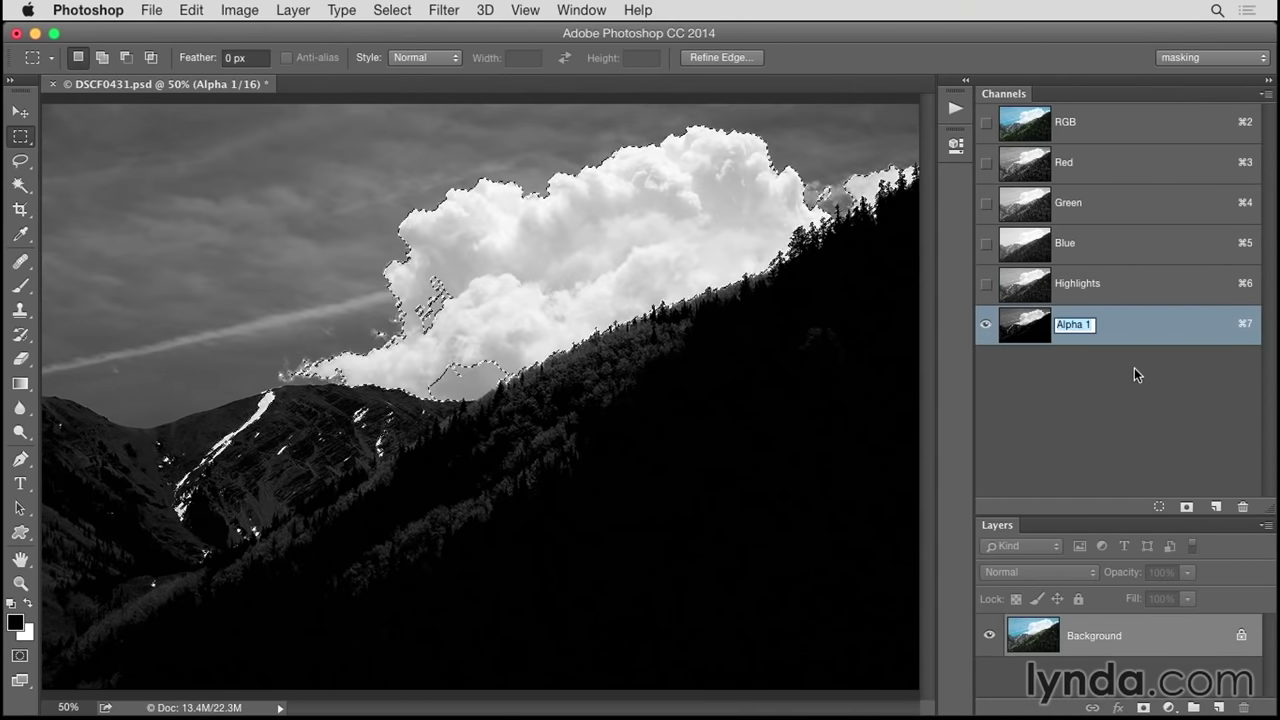
pyautogui.write('Brighter highlights')
pyautogui.press('Return')
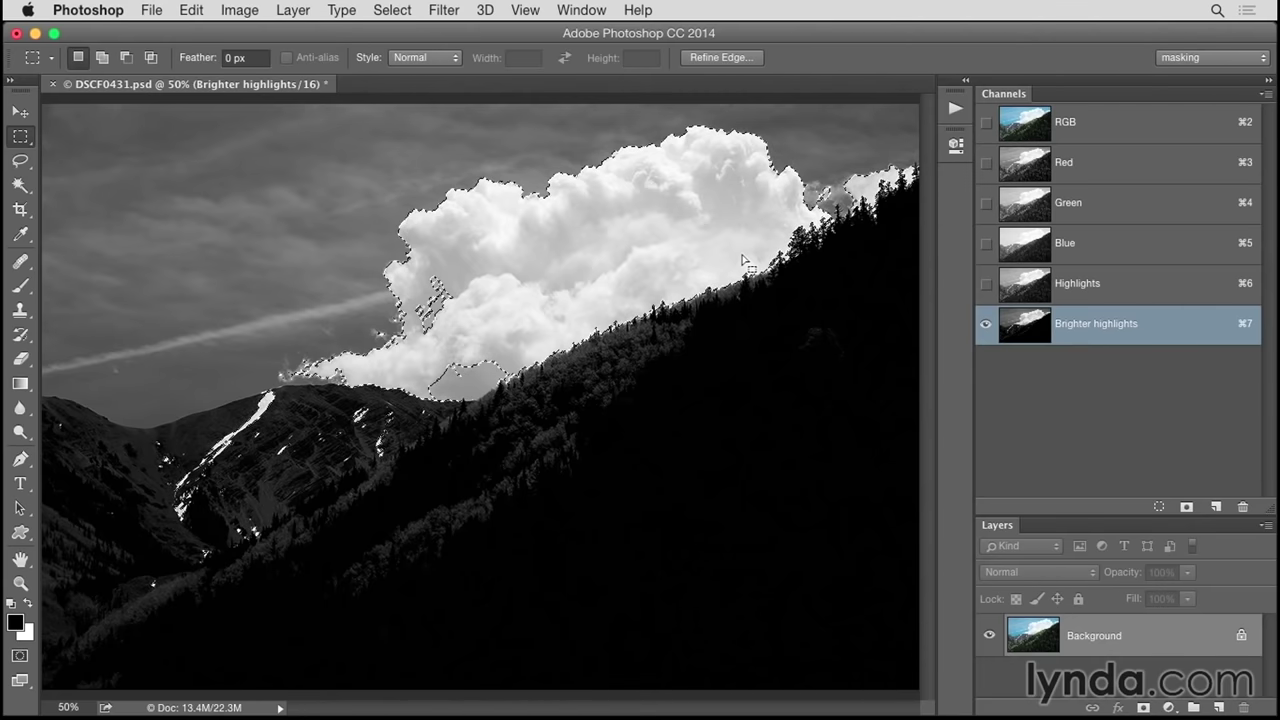
# Step: Intersect the selection with the Brighter highlights channel and save it as a new channel named "Brightest highlights"
pyautogui.keyDown('super'); pyautogui.click(1024, 334); pyautogui.keyUp('super')
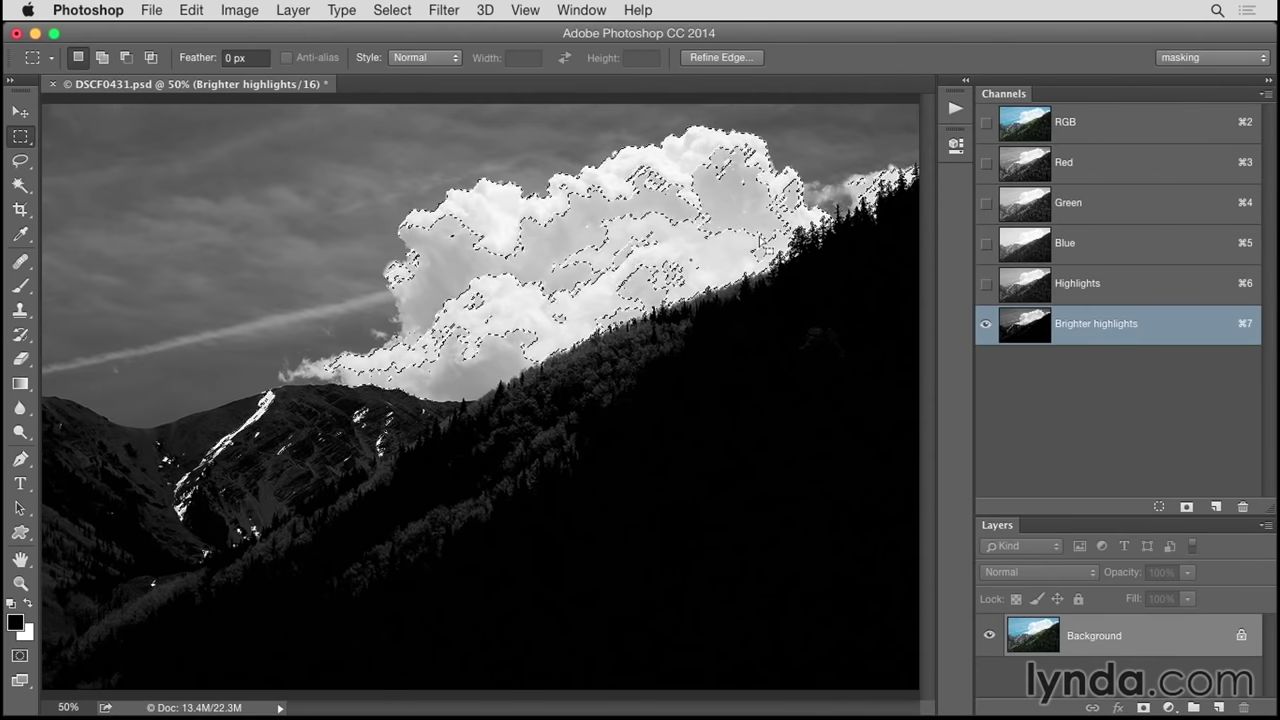
pyautogui.click(1184, 508)
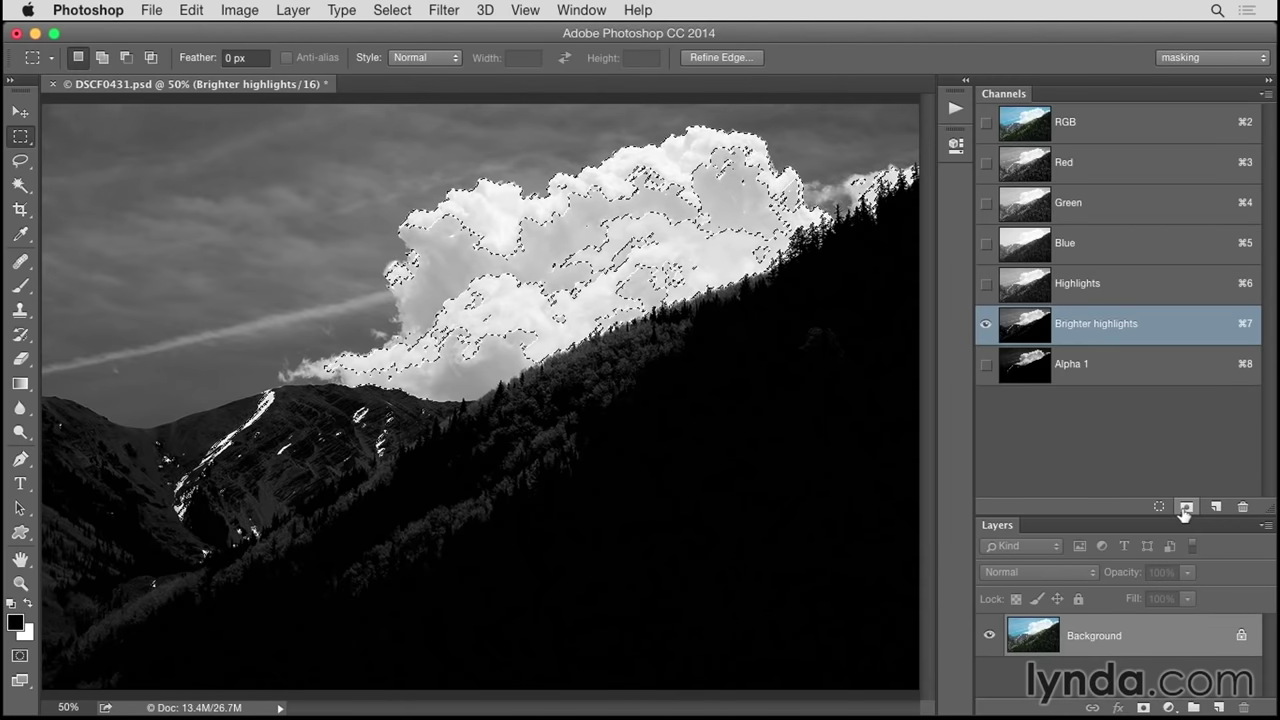
pyautogui.click(1121, 370)
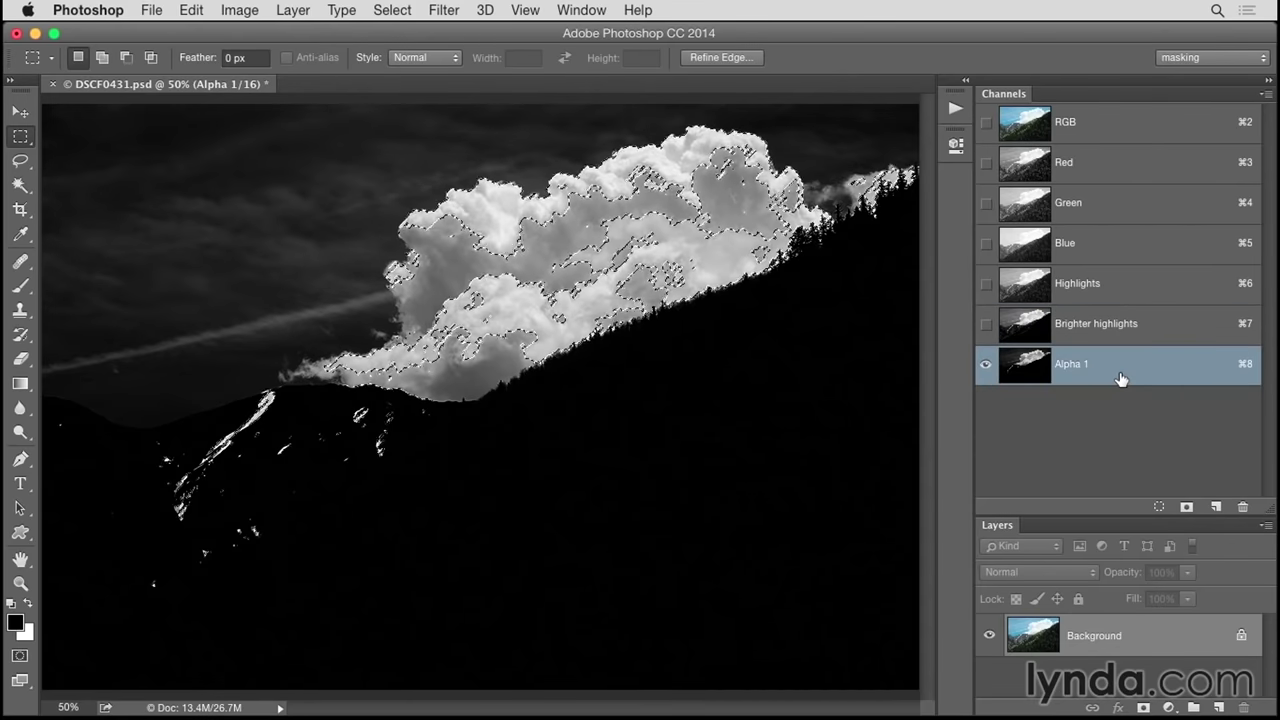
pyautogui.doubleClick(1070, 366)
pyautogui.write('B')
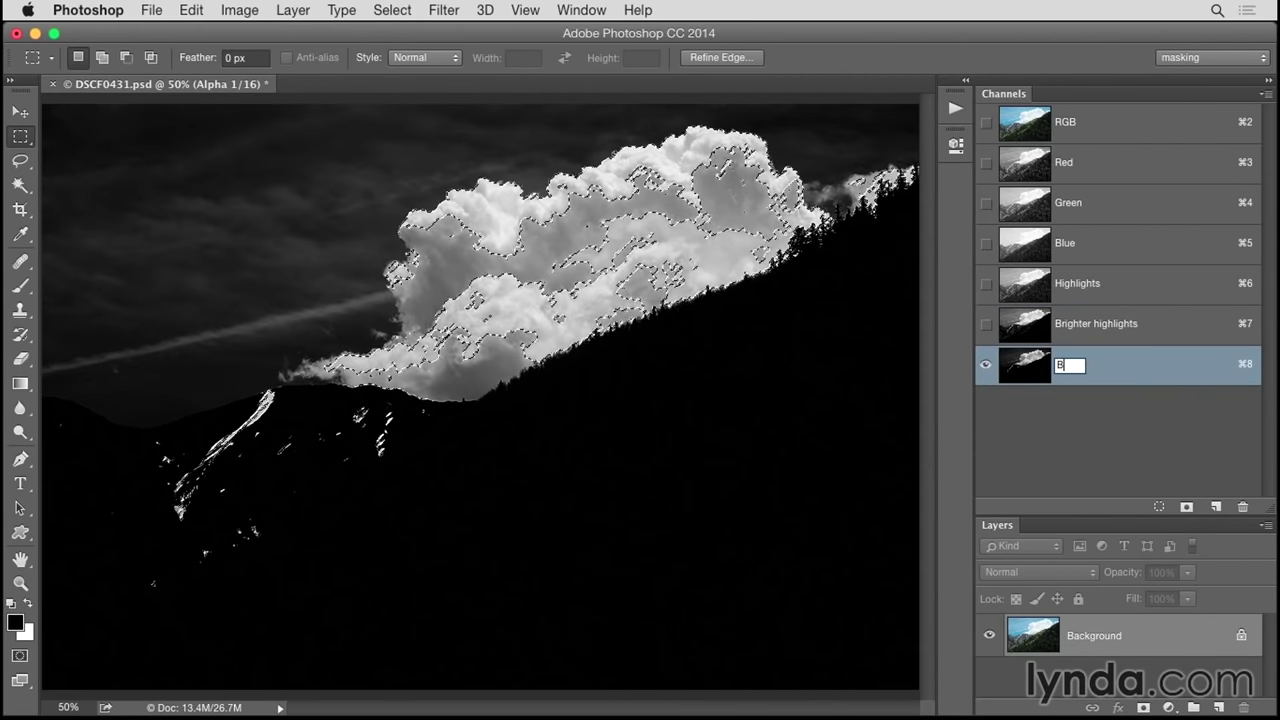
pyautogui.write('rightest highlights')
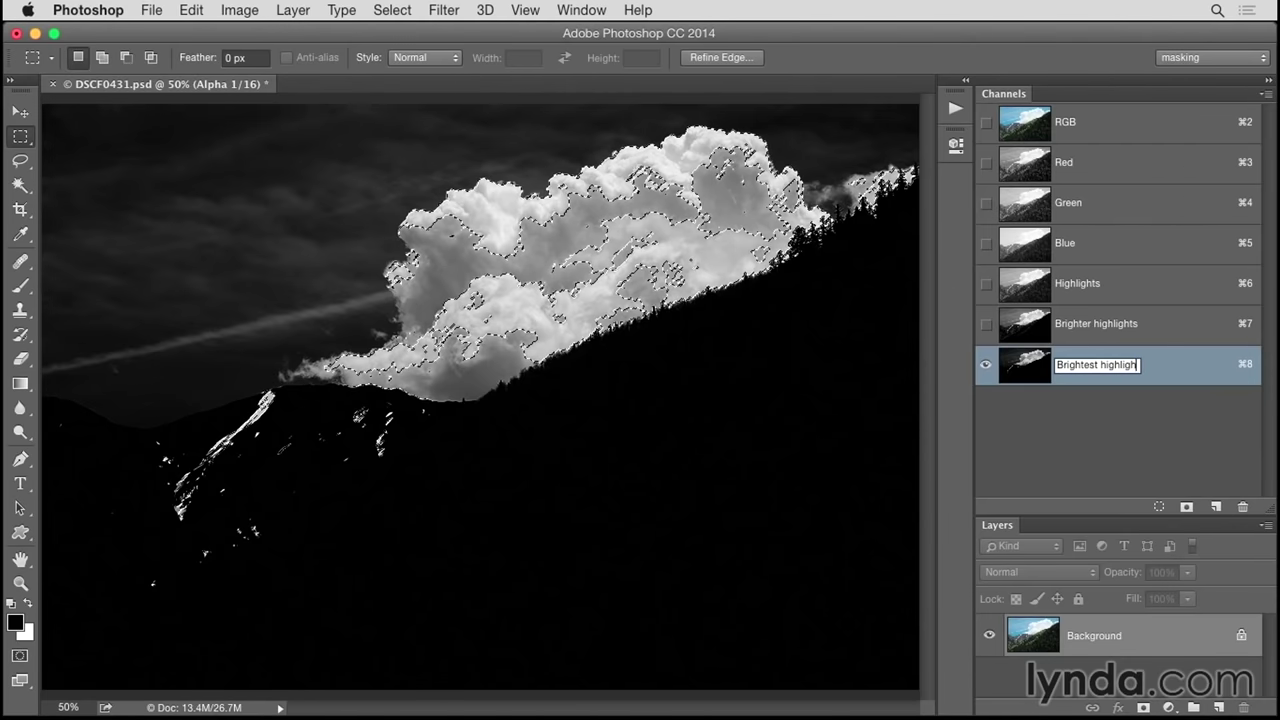
pyautogui.press('Return')
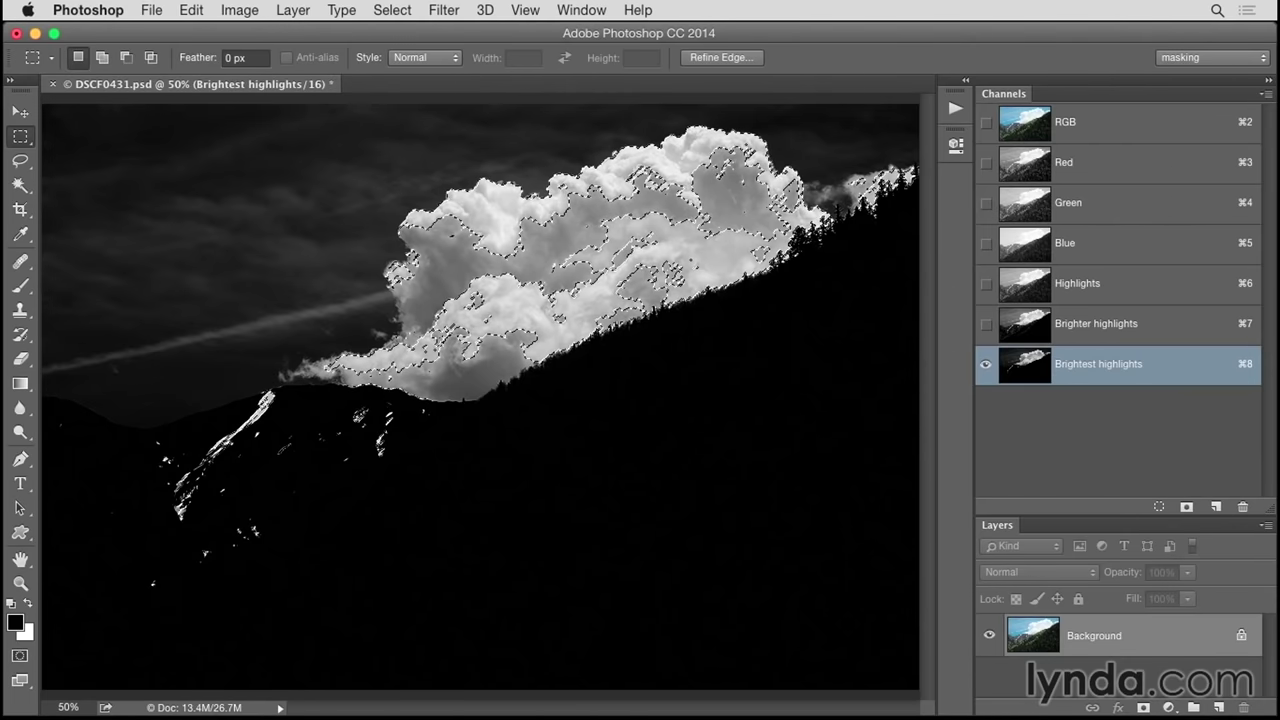
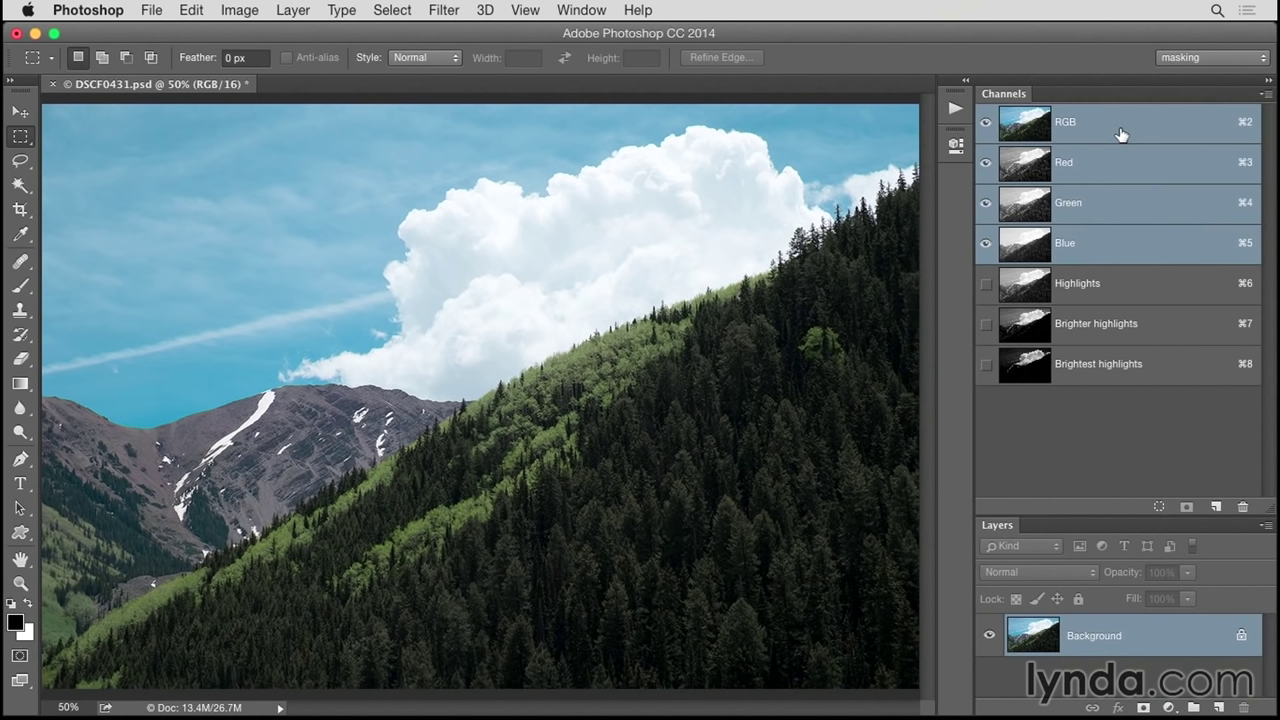
# Step: Load the RGB channel's luminosity as a selection, invert it, and save it as a new channel named "Shadows"
pyautogui.moveTo(1120, 134); pyautogui.dragTo(1028, 135)
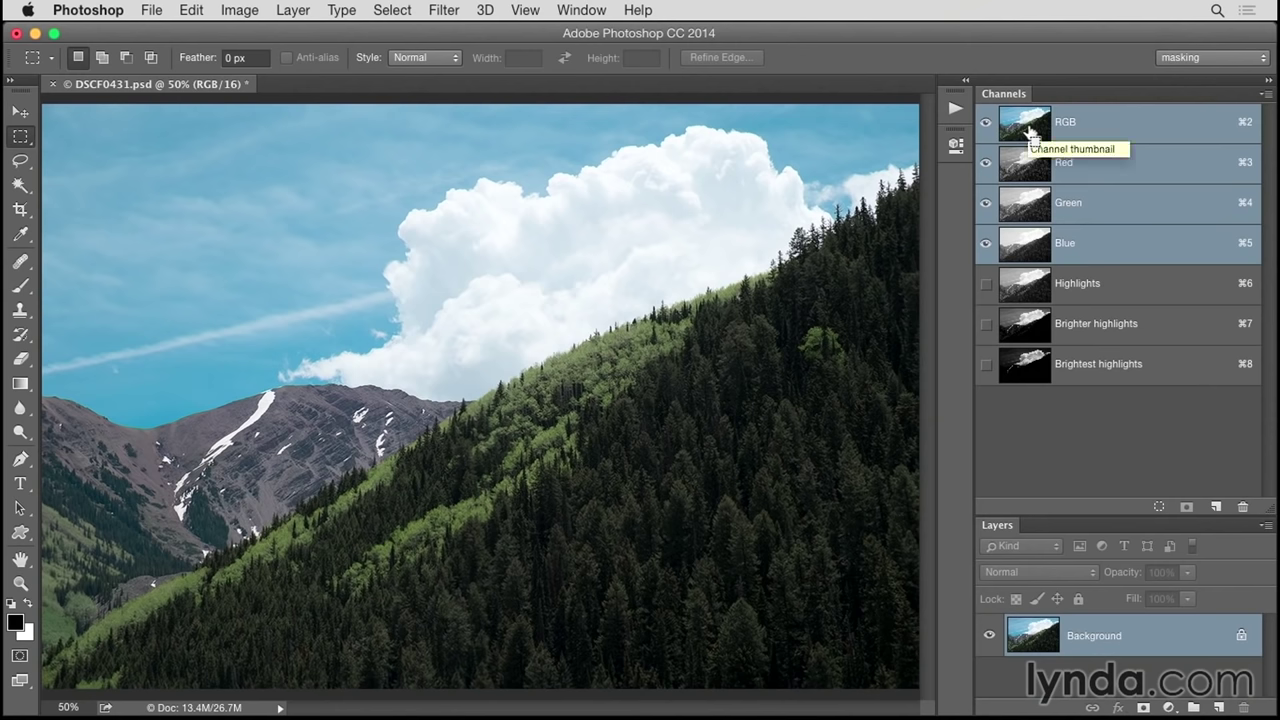
pyautogui.keyDown('super'); pyautogui.click(1030, 131); pyautogui.keyUp('super')
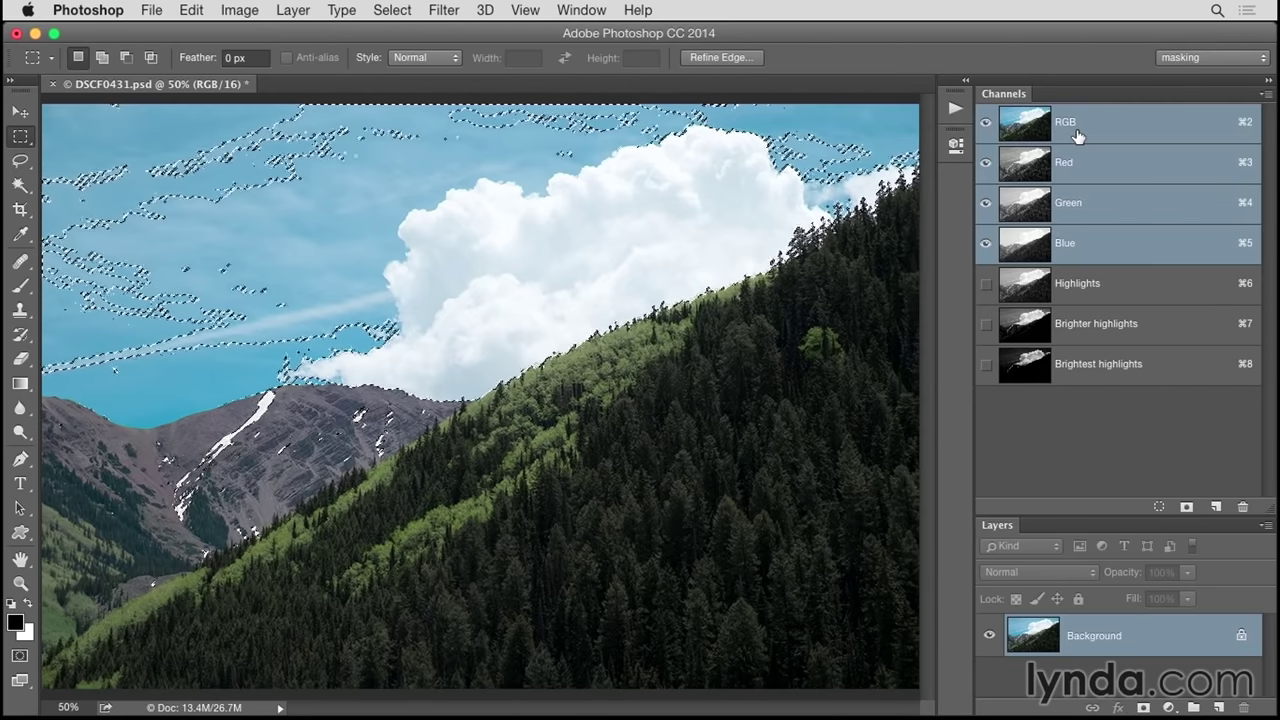
pyautogui.click(390, 12)
pyautogui.click(436, 87)
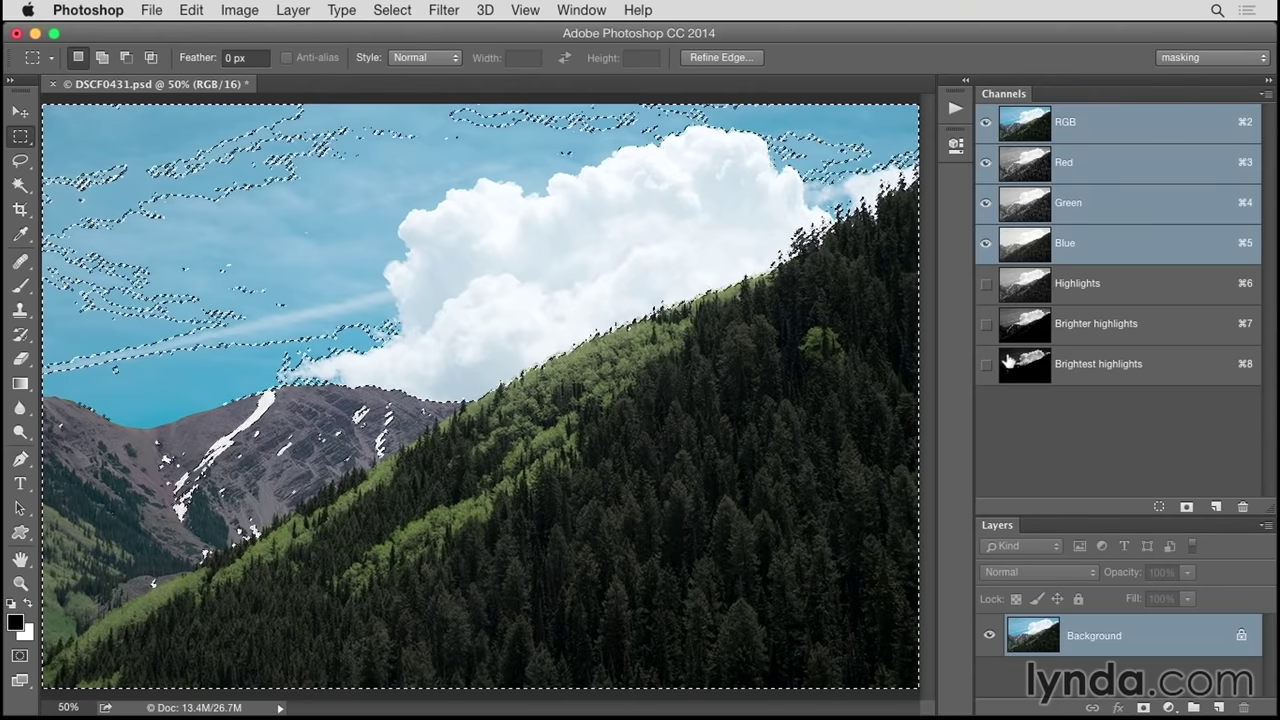
pyautogui.click(1188, 508)
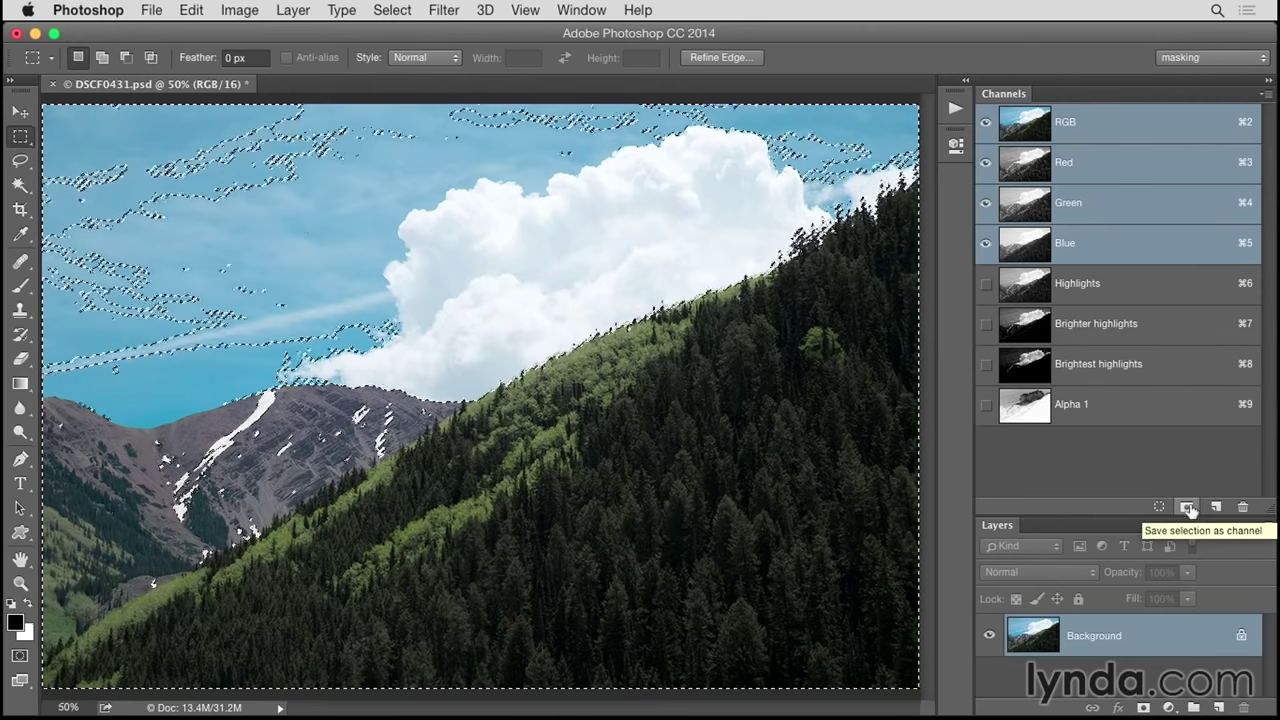
pyautogui.click(1151, 411)
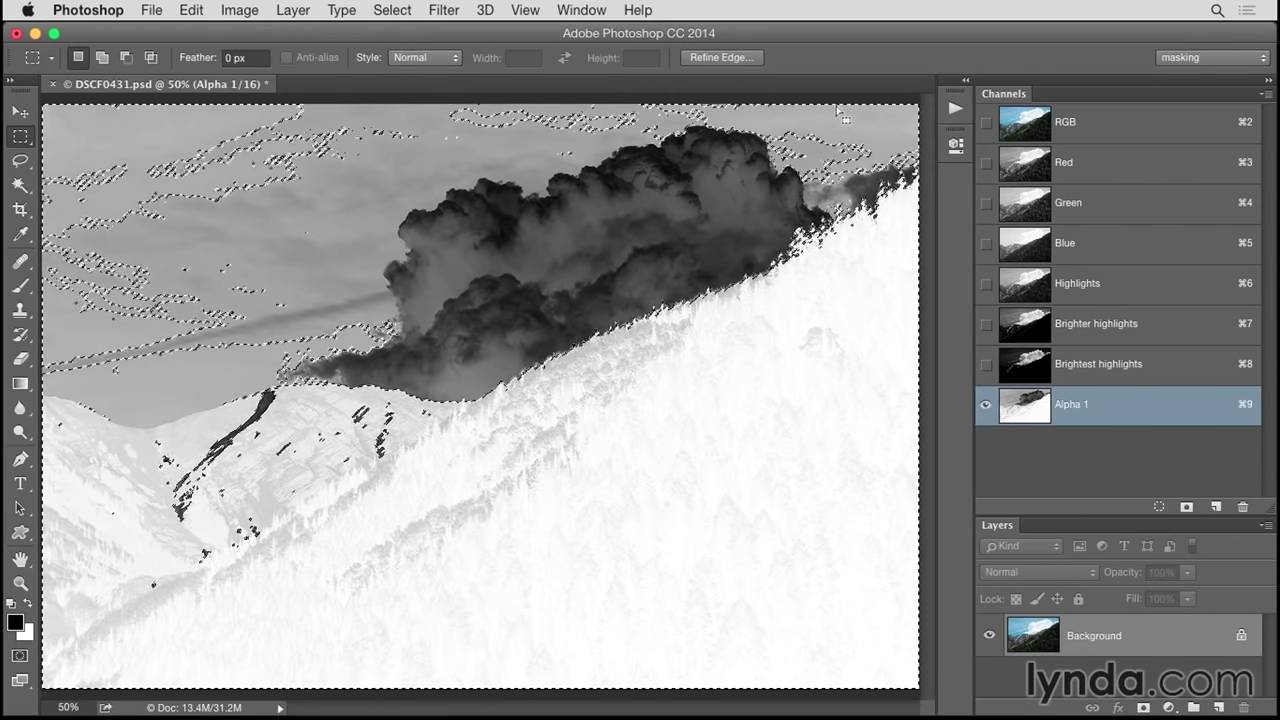
pyautogui.doubleClick(1068, 405)
pyautogui.write('Shadows')
pyautogui.press('Return')
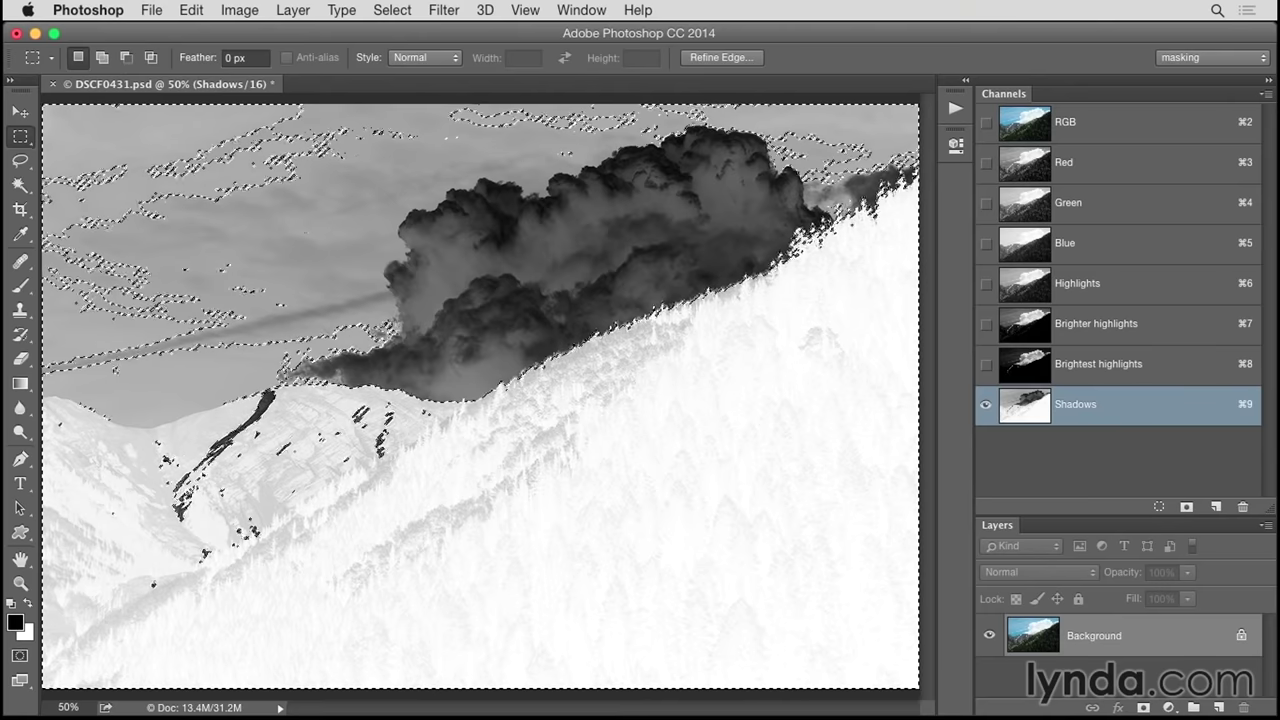
# Step: Intersect the selection with the Shadows channel and save it as a new channel named "Darker shadows"
pyautogui.keyDown('super'); pyautogui.click(1027, 412); pyautogui.keyUp('super')
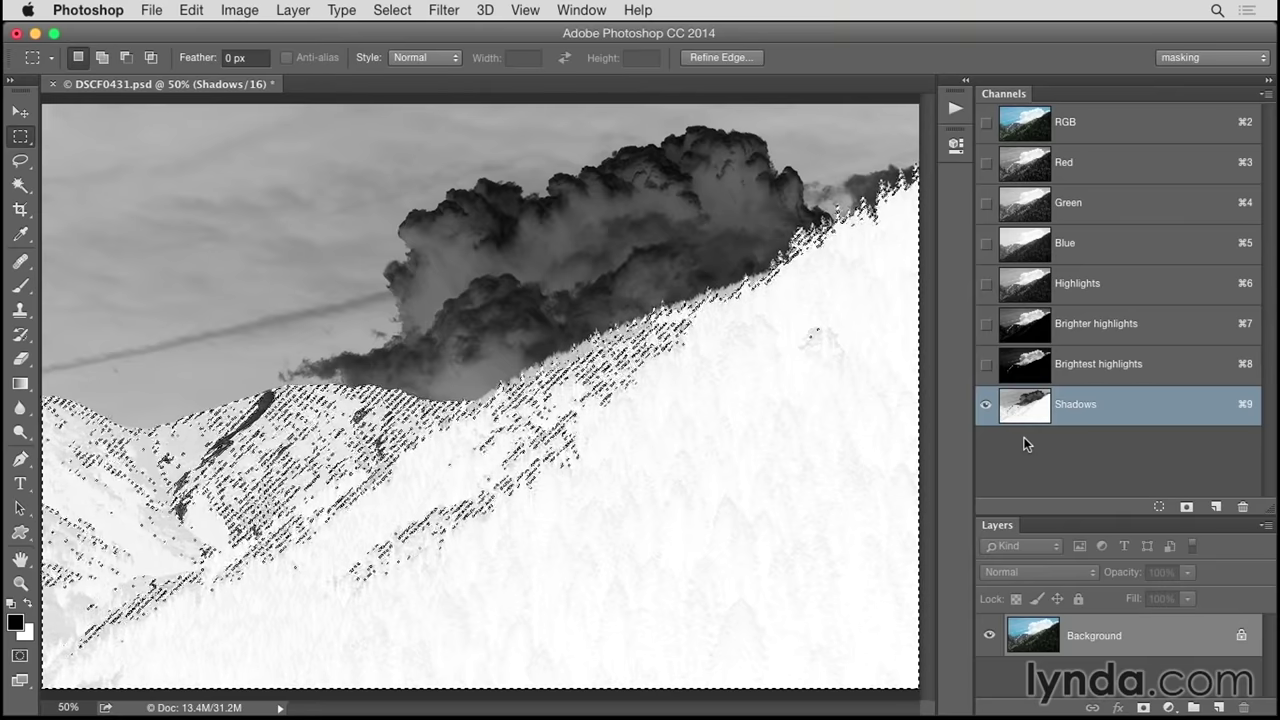
pyautogui.click(1186, 508)
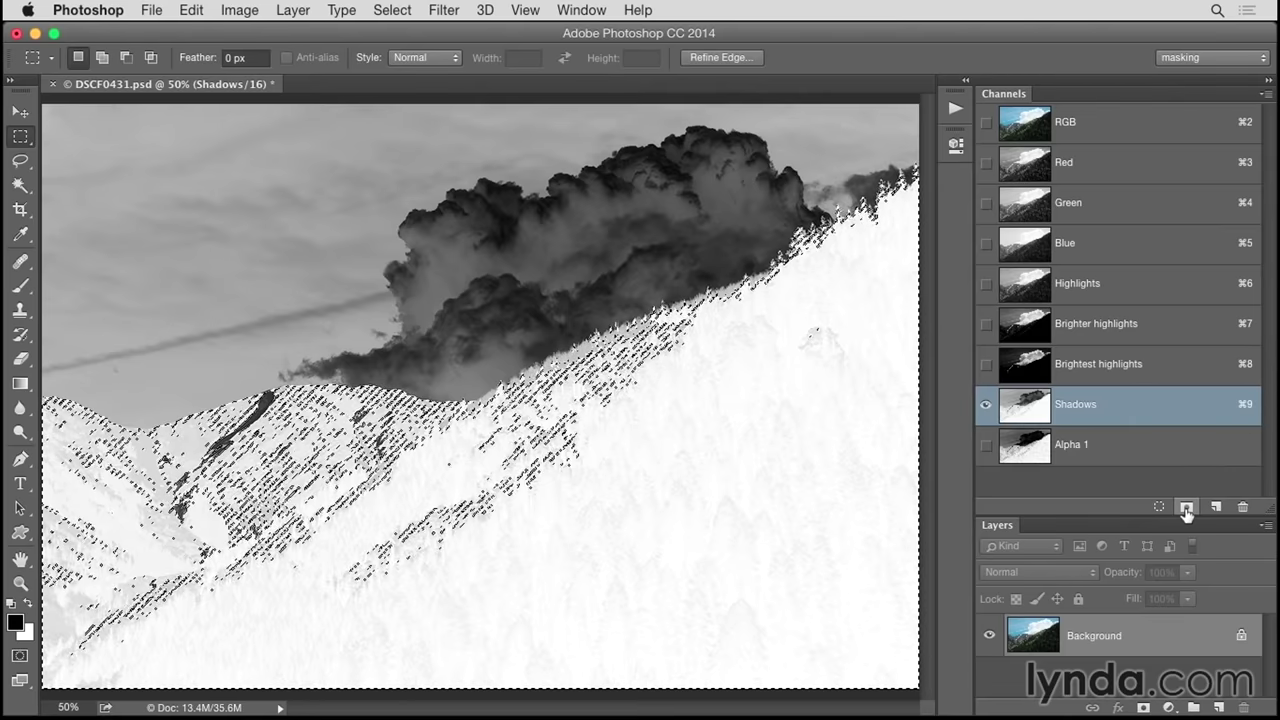
pyautogui.click(1116, 456)
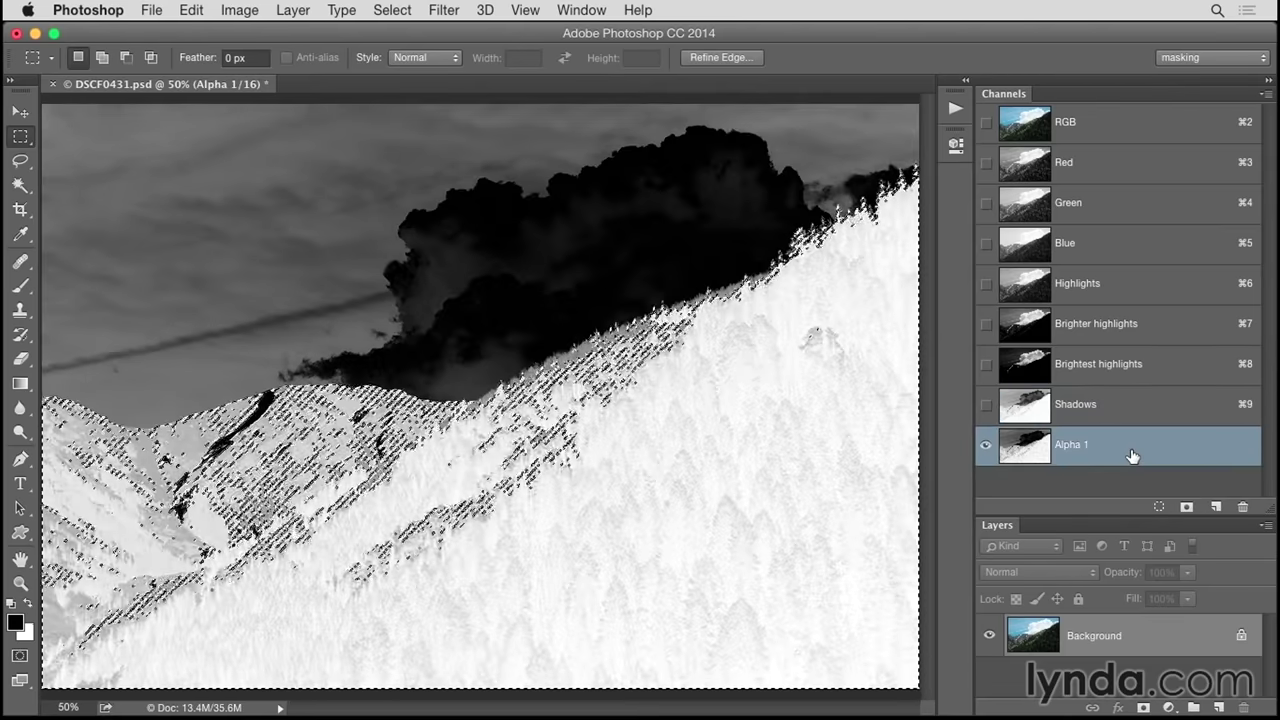
pyautogui.doubleClick(1068, 445)
pyautogui.press('BackSpace')
pyautogui.write('Darker shadows')
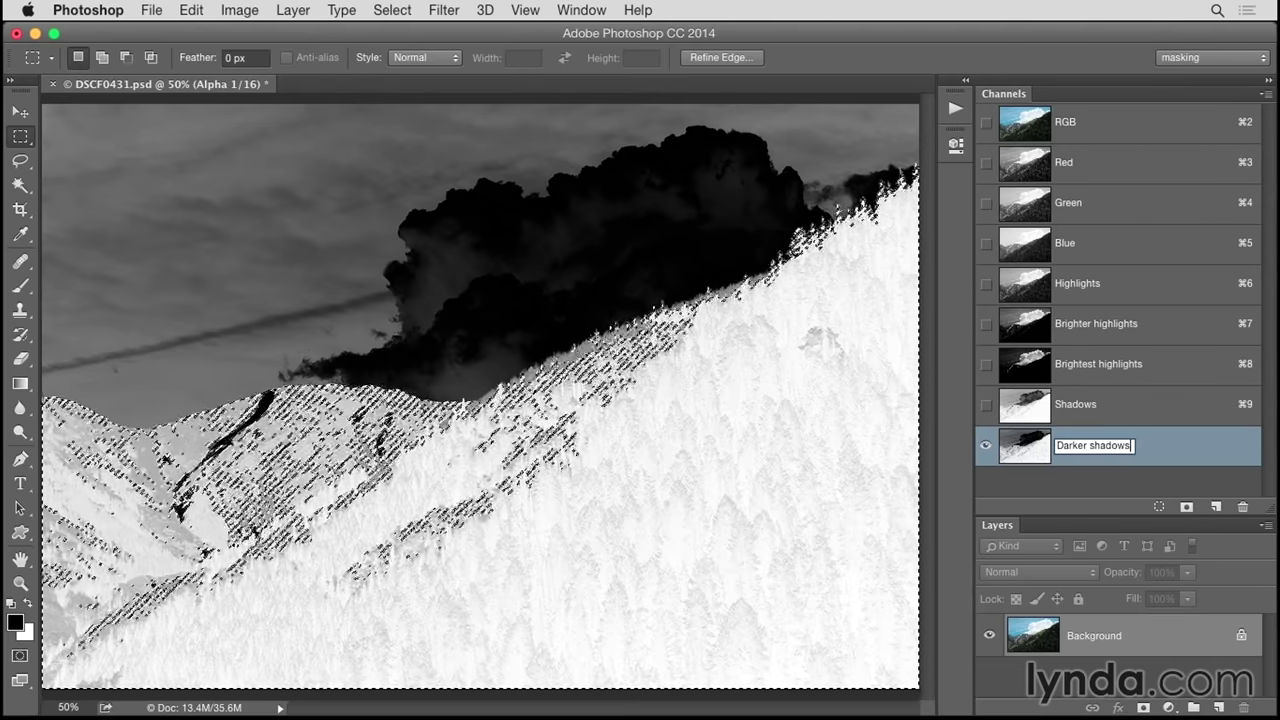
pyautogui.press('Return')
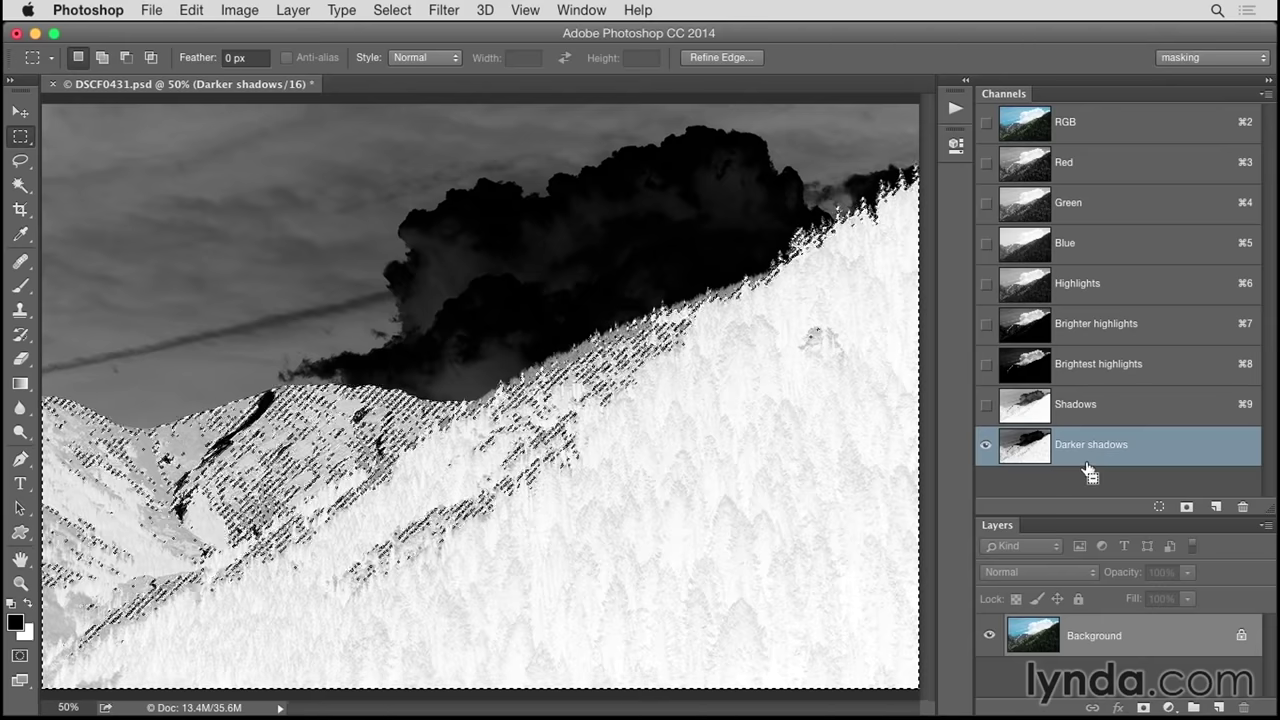
# Step: Intersect the selection with the Darker shadows channel and save it as a new channel named "Darkest shadows"
pyautogui.keyDown('super'); pyautogui.click(1035, 455); pyautogui.keyUp('super')
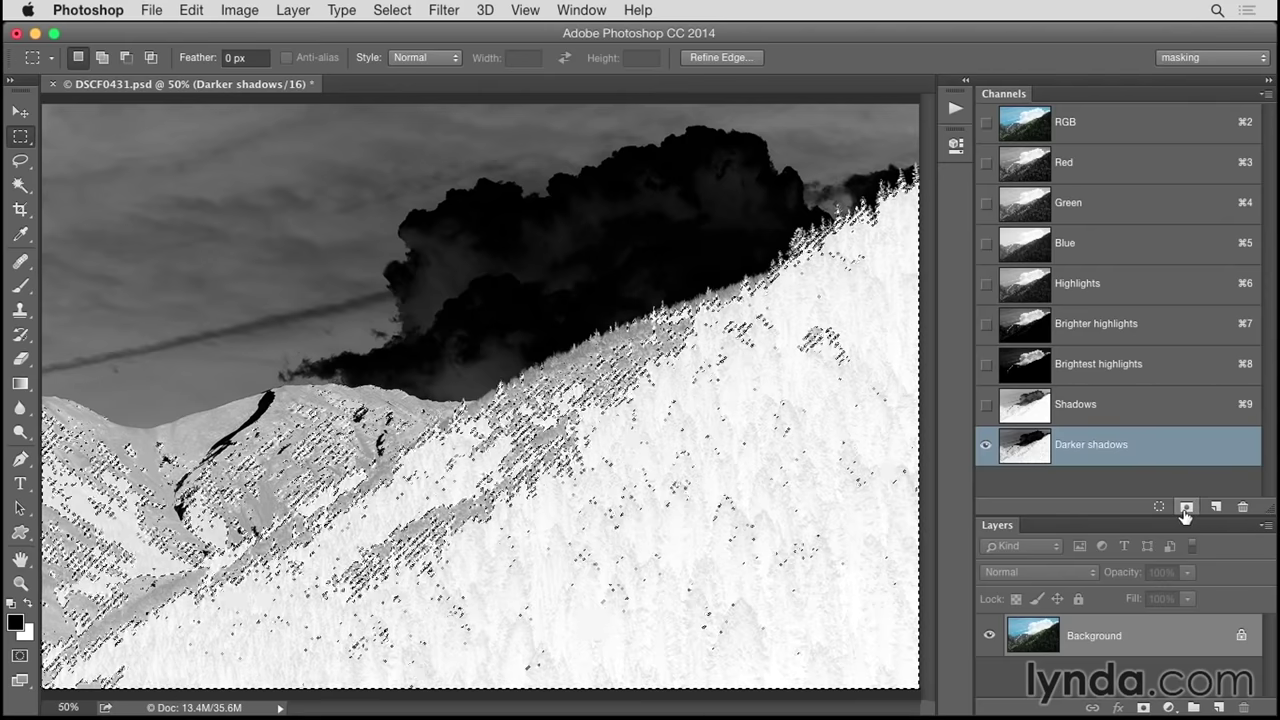
pyautogui.click(1187, 507)
pyautogui.scroll(-1, 1100, 480)
pyautogui.click(1085, 483)
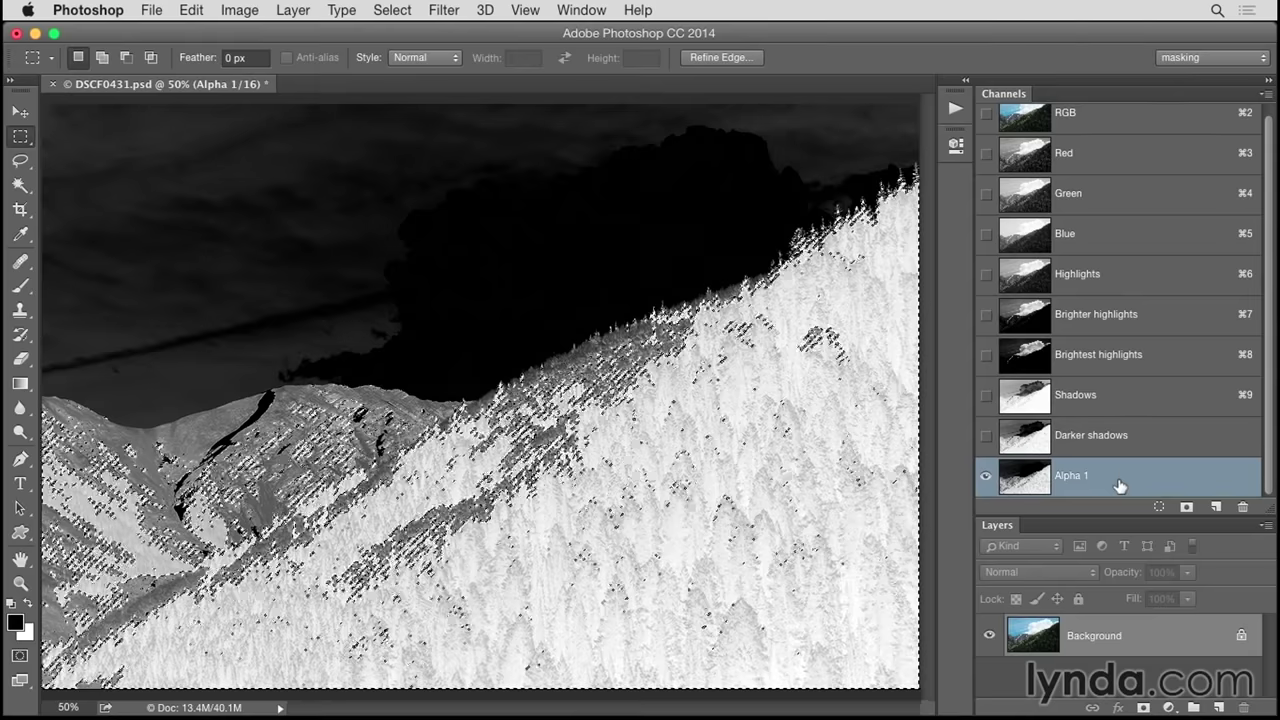
pyautogui.doubleClick(1072, 478)
pyautogui.write('Darkest shadows')
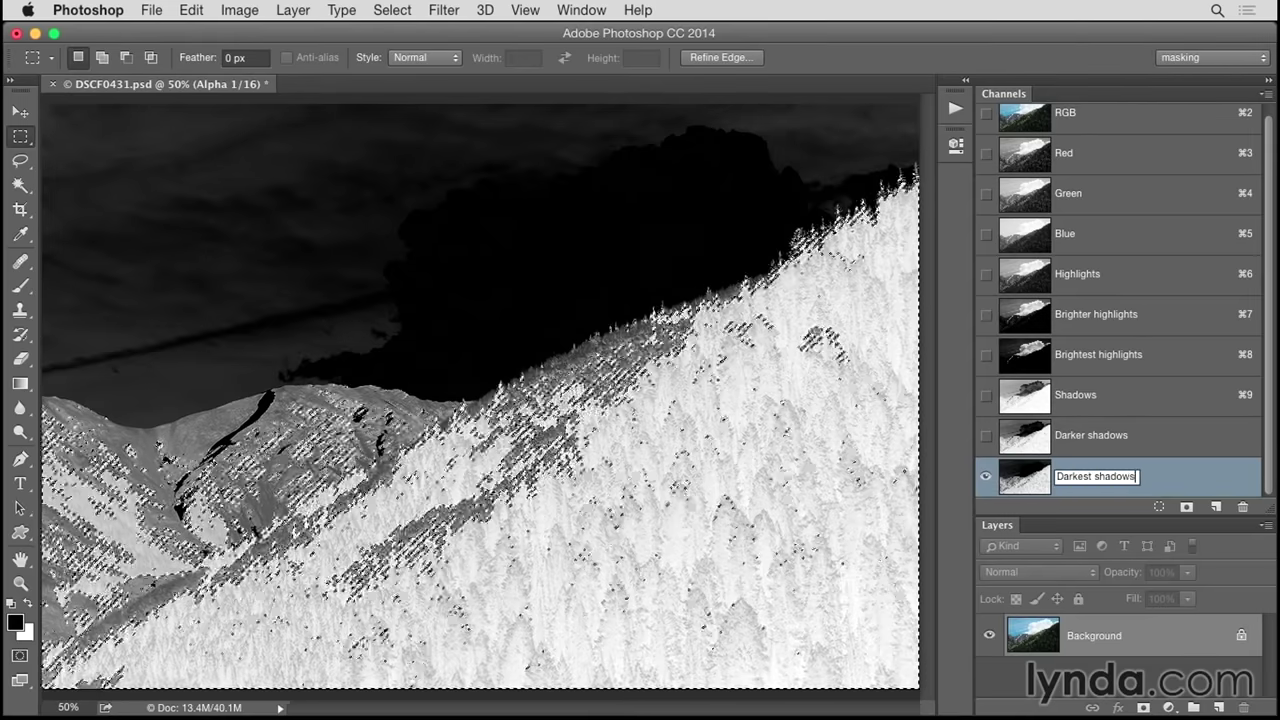
pyautogui.press('Return')
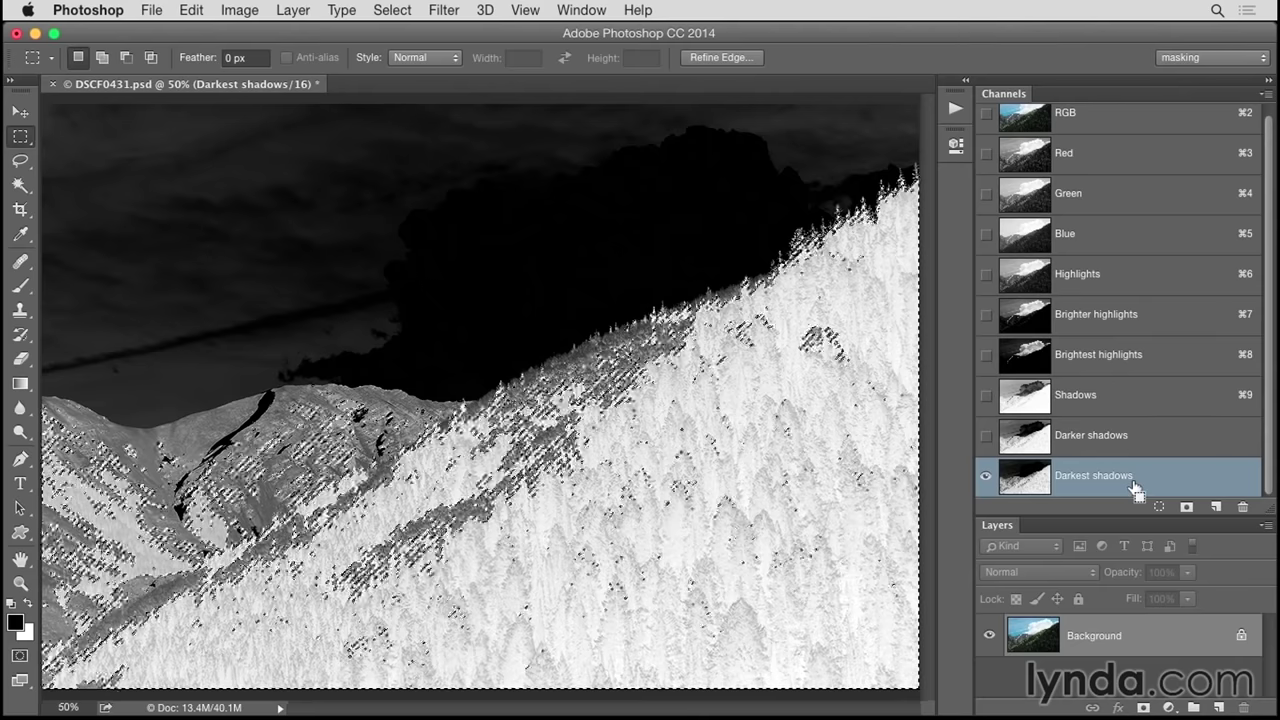
# Step: Deselect everything and return to the RGB composite channel
pyautogui.hotkey('ctrl', 'd')
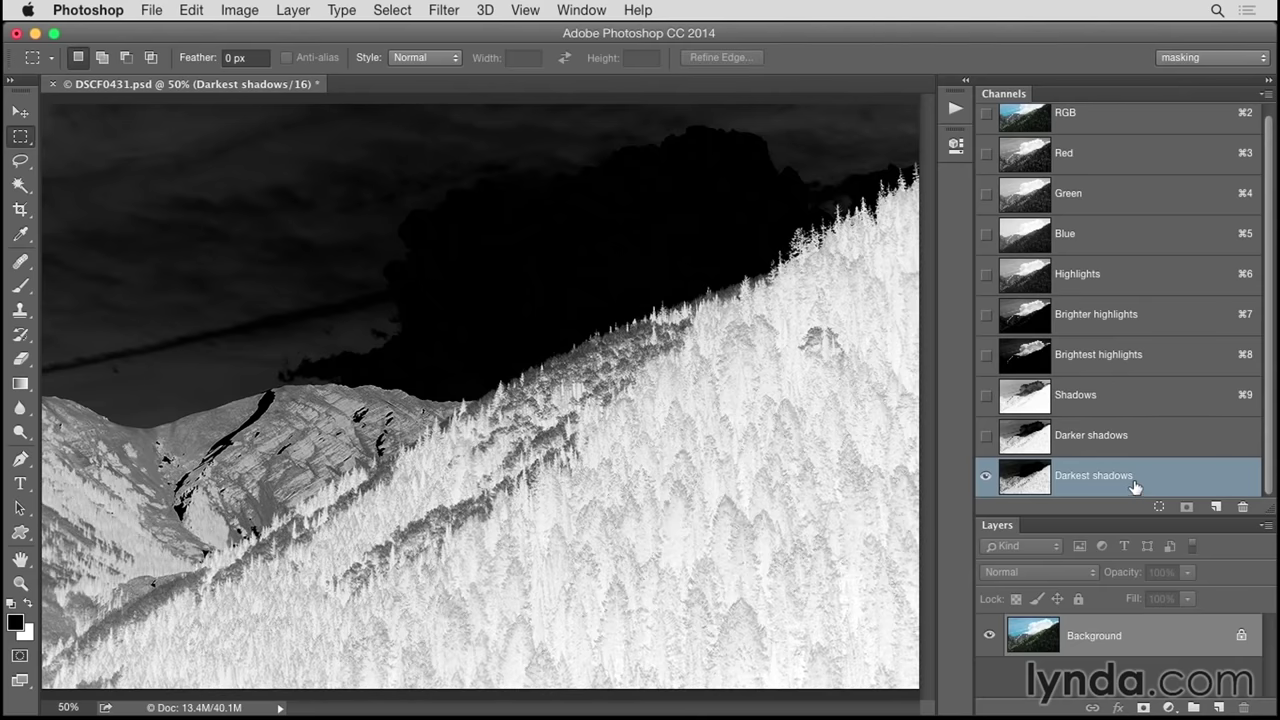
pyautogui.click(1104, 118)
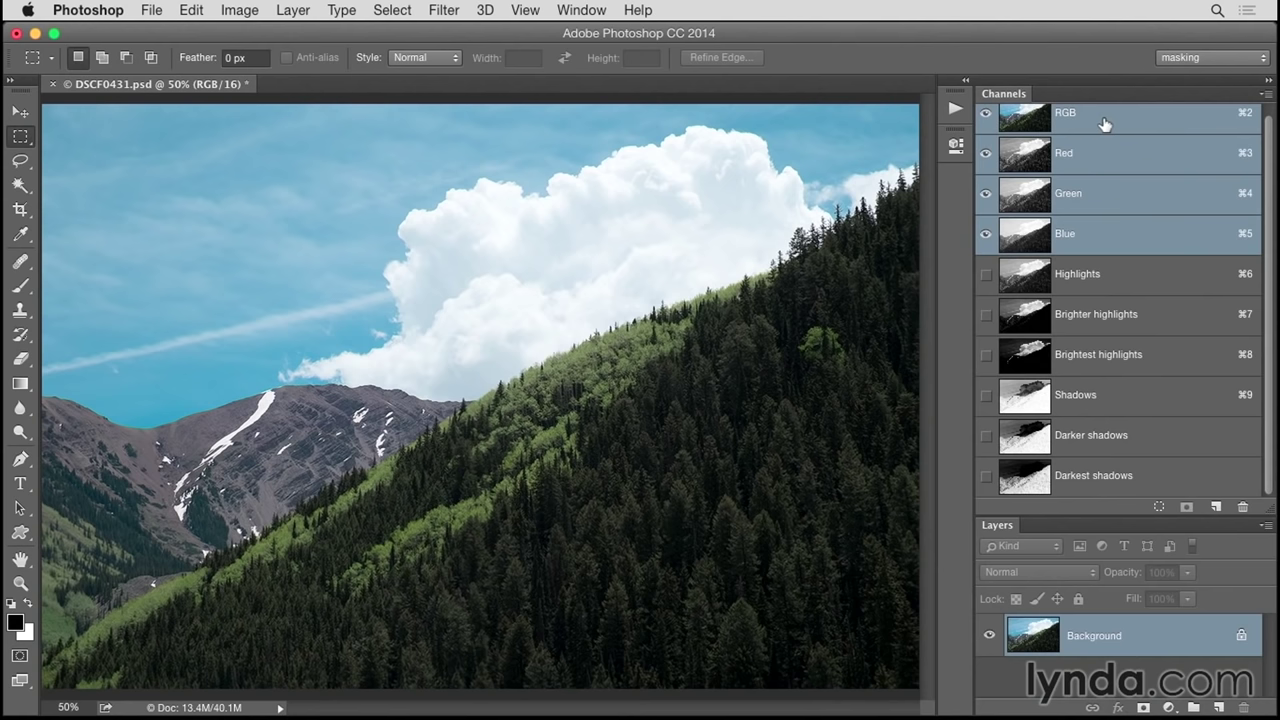
# Step: Stop recording the luminosity masking action and collapse the list of its recorded commands
pyautogui.click(955, 111)
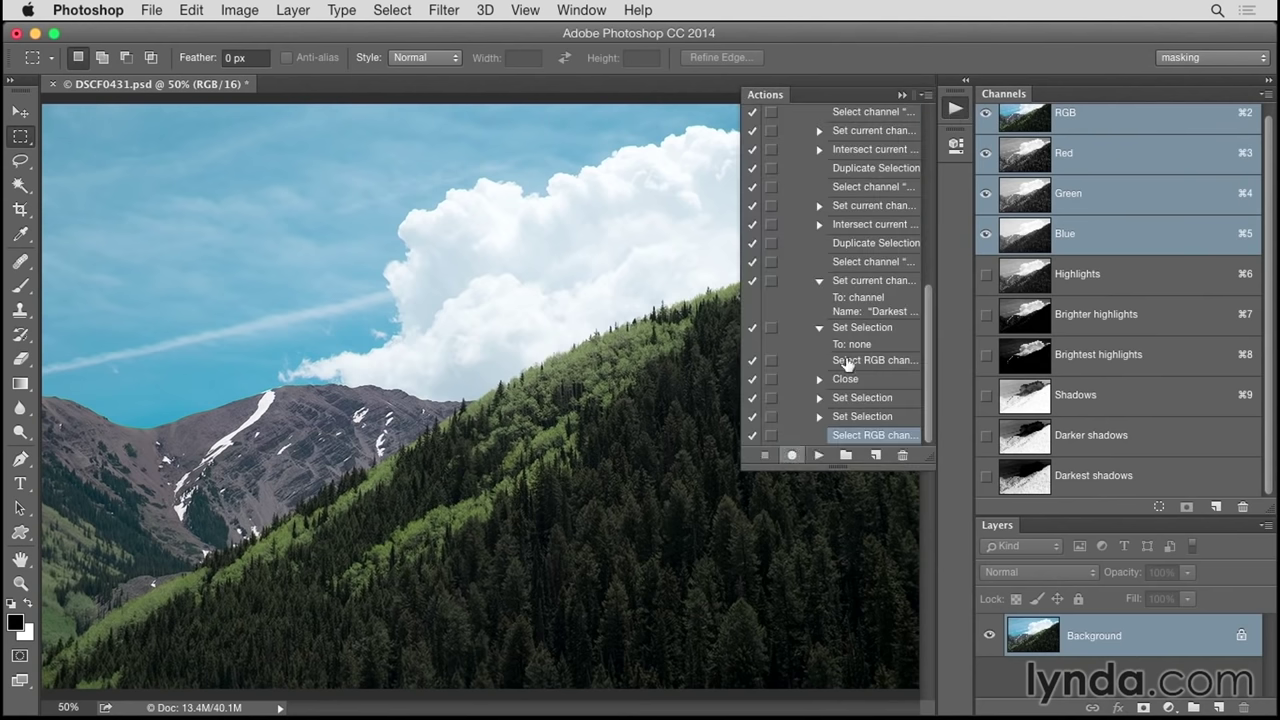
pyautogui.click(901, 95)
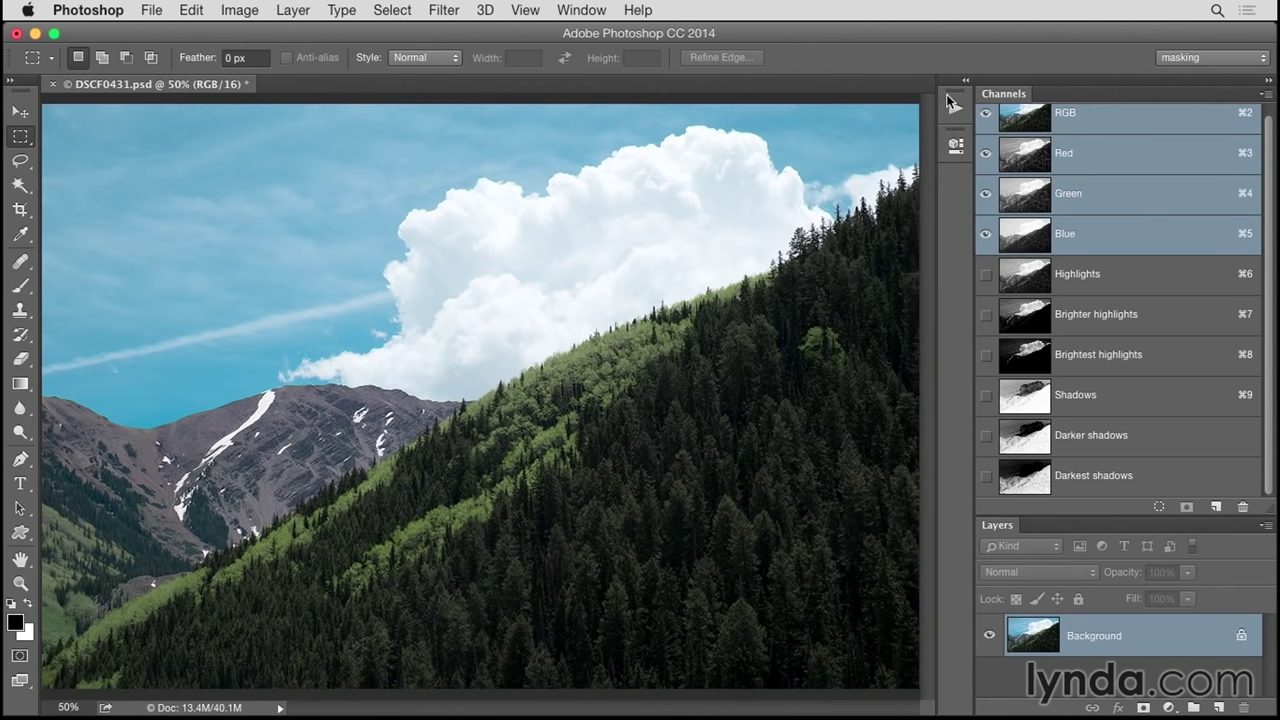